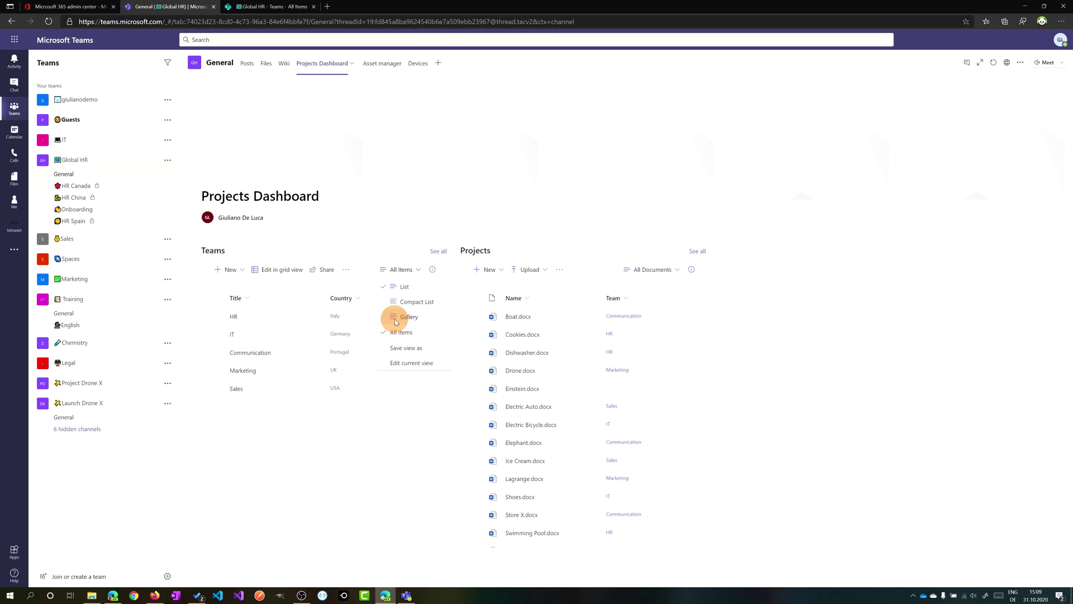
# Step: Switch the Teams list to Gallery cards and save it over the All Items view
pyautogui.click(397, 318)
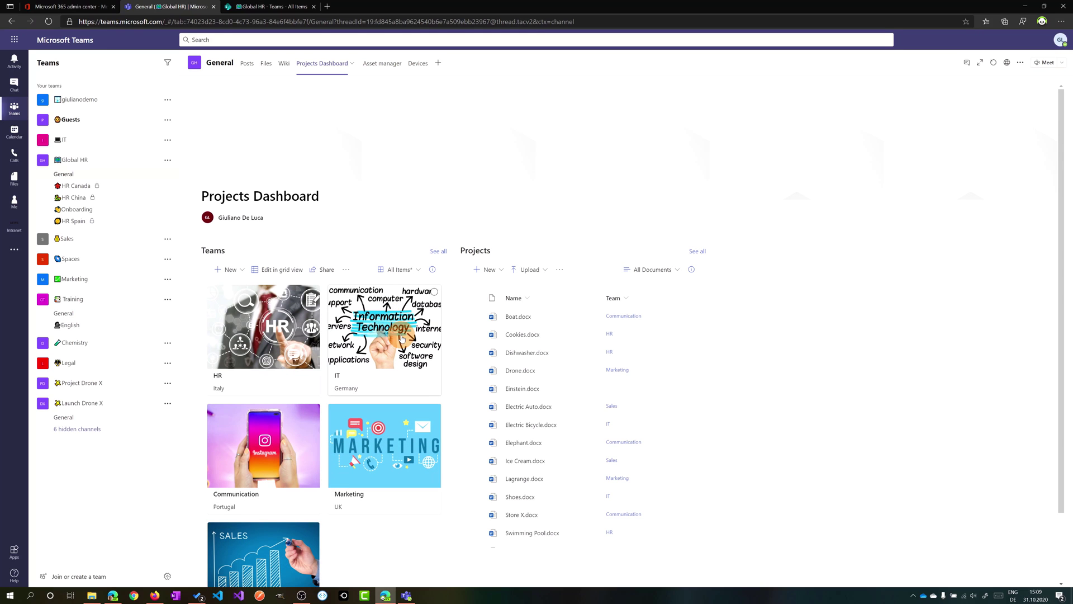
pyautogui.scroll(-2, 394, 327)
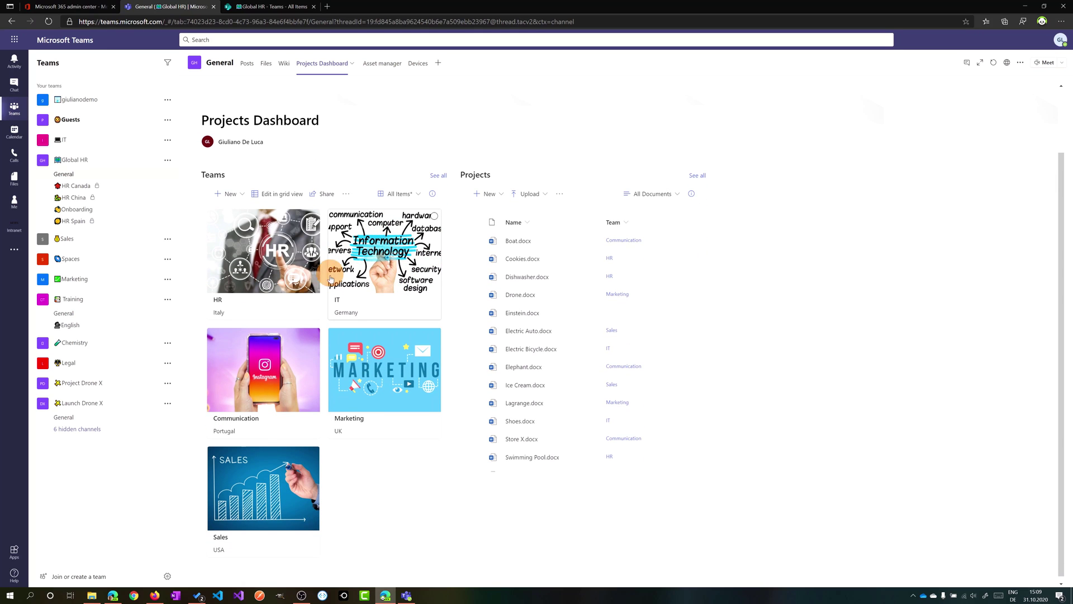
pyautogui.click(417, 195)
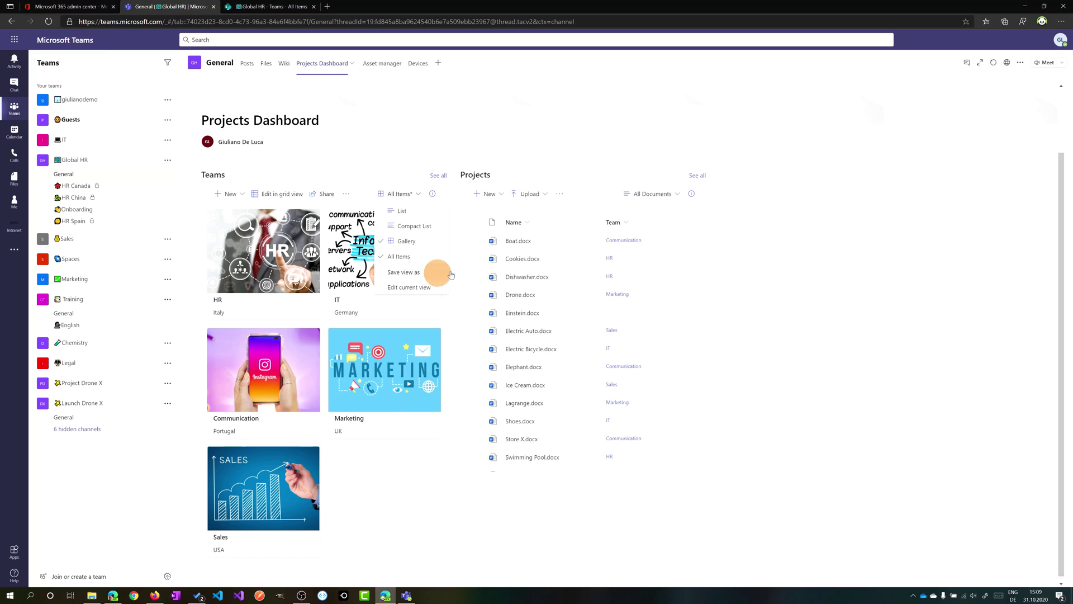
pyautogui.click(413, 273)
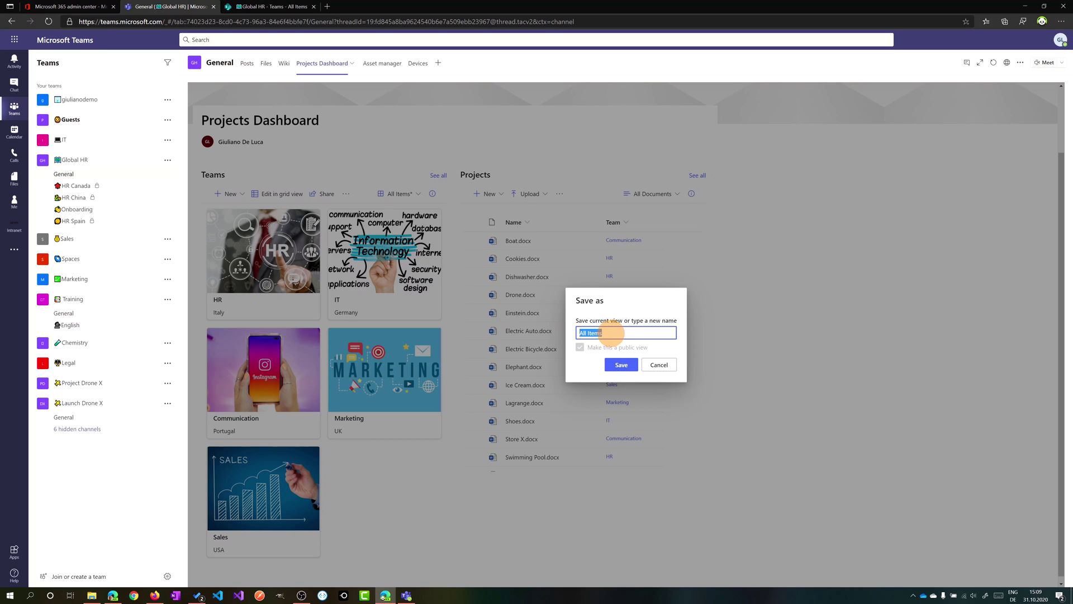
pyautogui.click(617, 364)
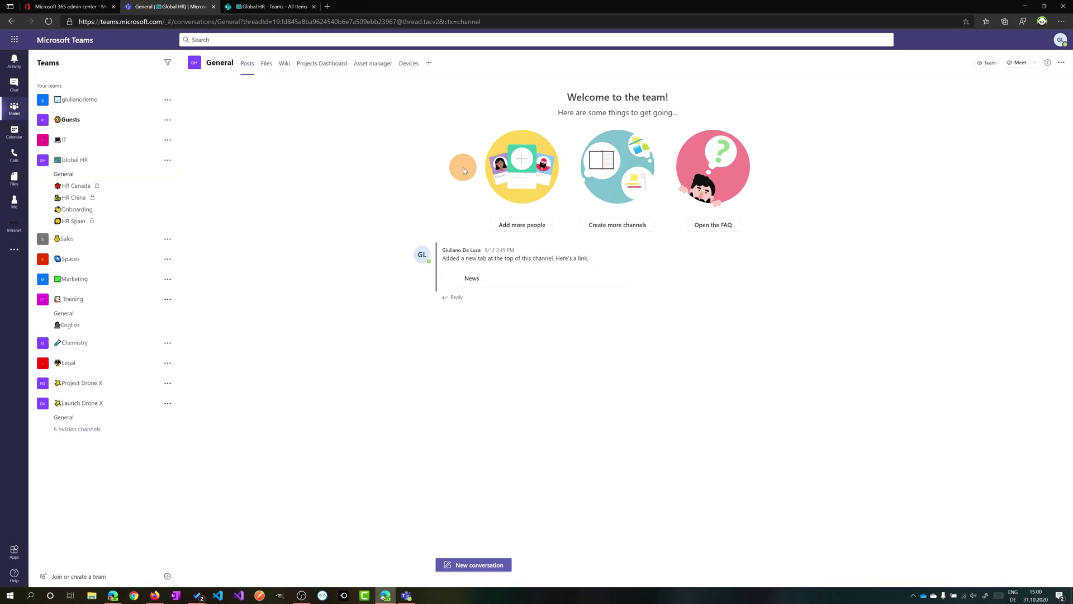
# Step: Check the Asset manager list's available views, then go back to the Projects Dashboard
pyautogui.click(390, 76)
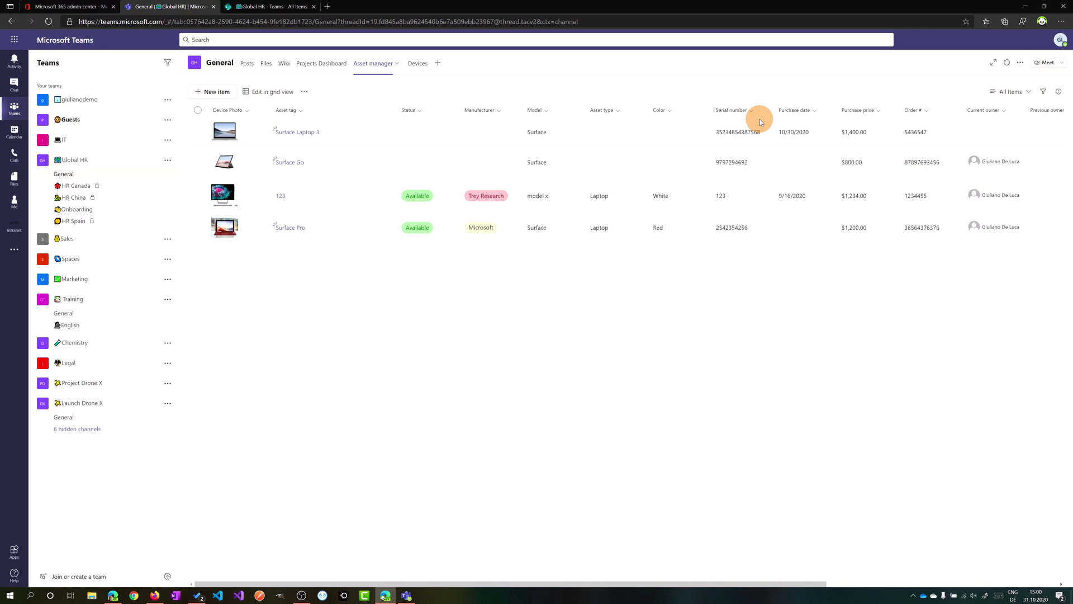
pyautogui.click(1020, 95)
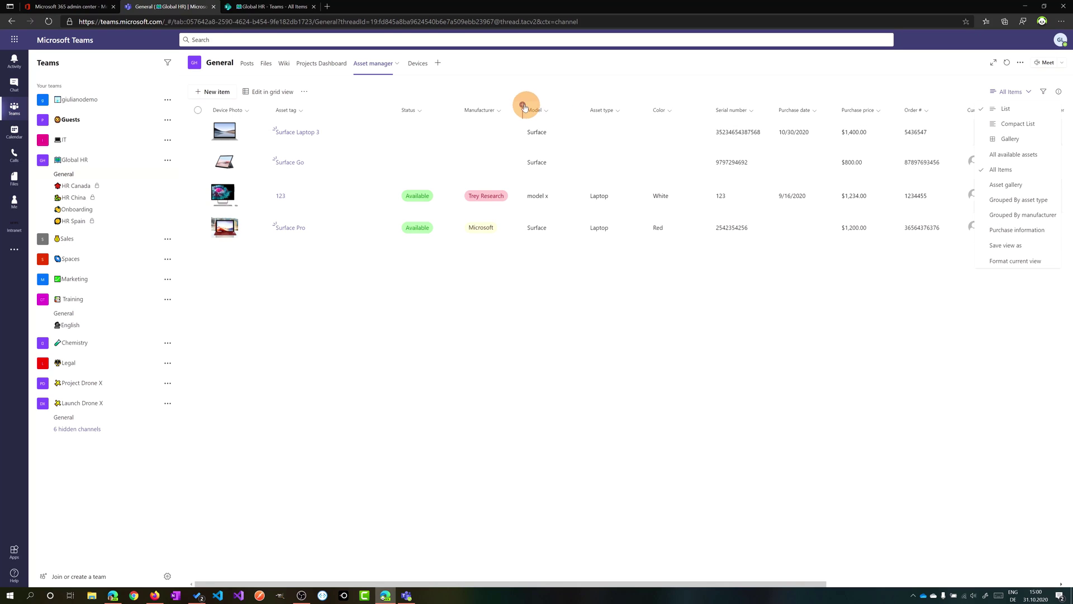
pyautogui.click(331, 69)
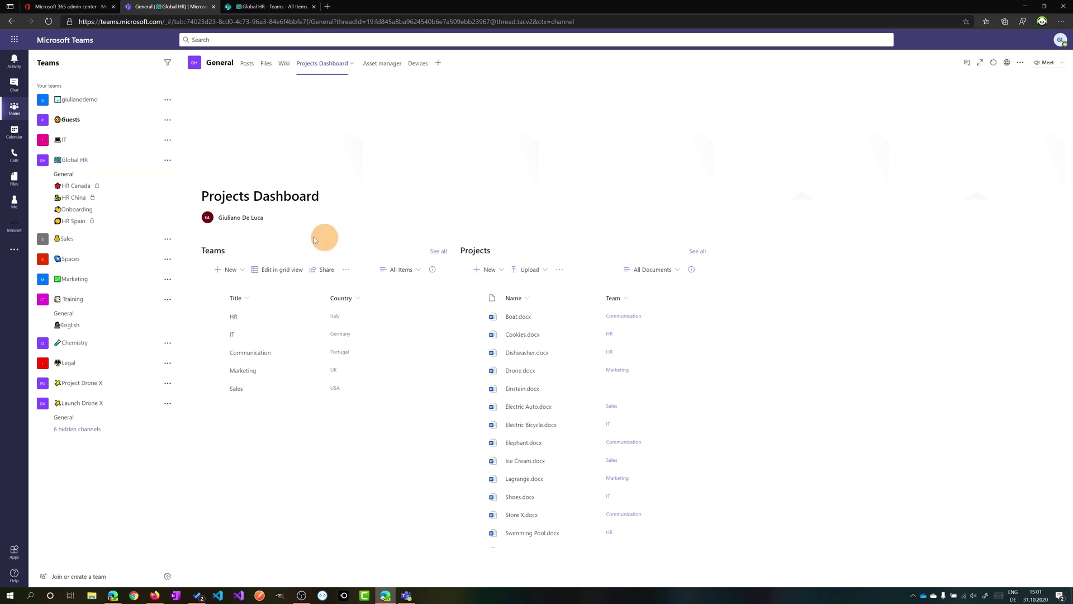
# Step: Show the Teams list as Gallery cards, then briefly select and deselect HR and IT to filter Projects
pyautogui.click(409, 270)
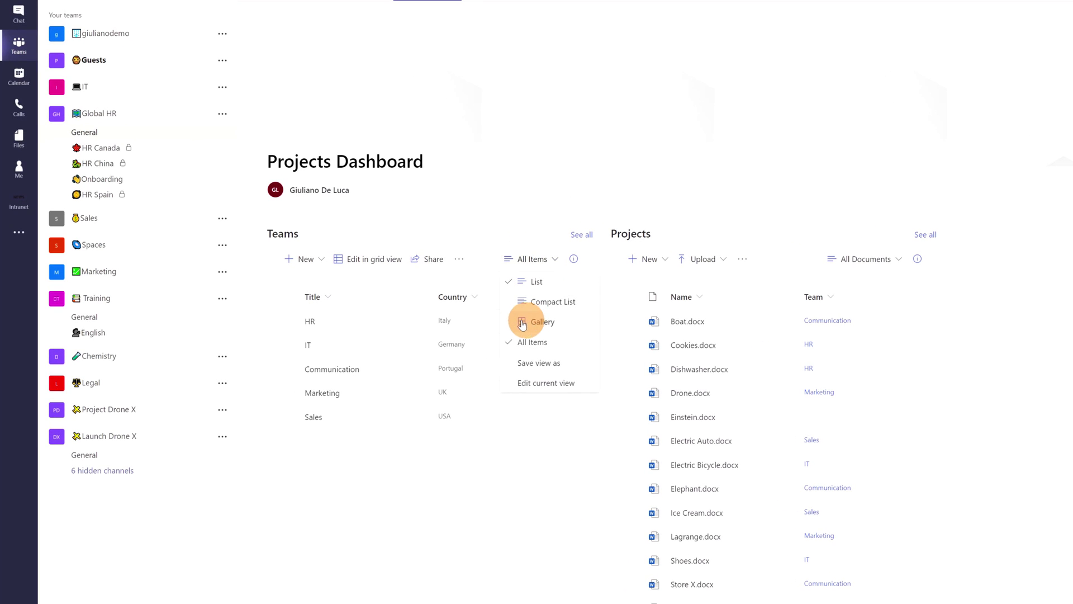
pyautogui.click(558, 322)
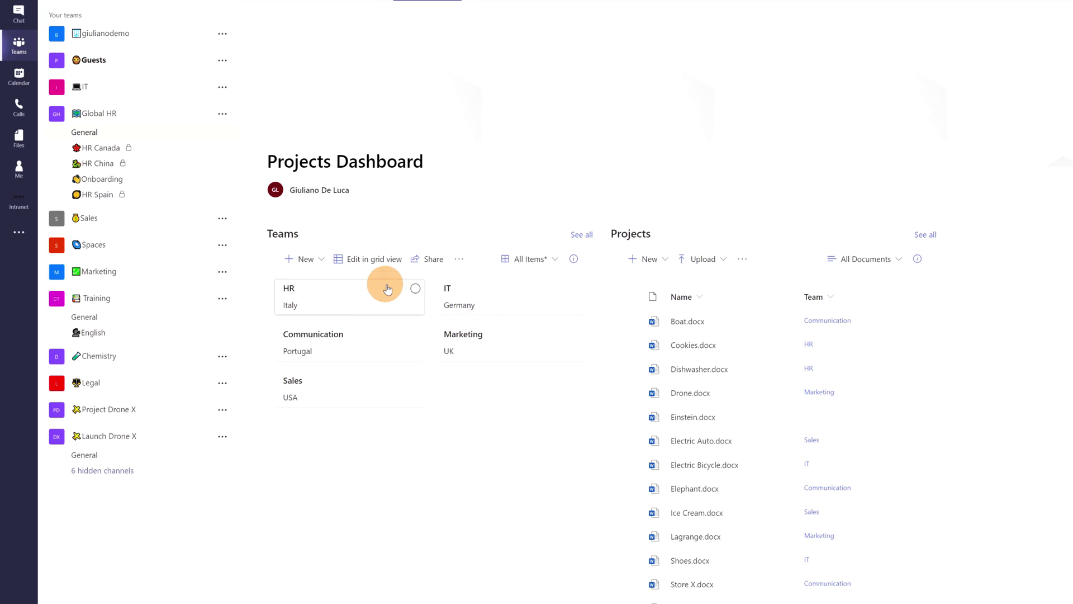
pyautogui.click(415, 289)
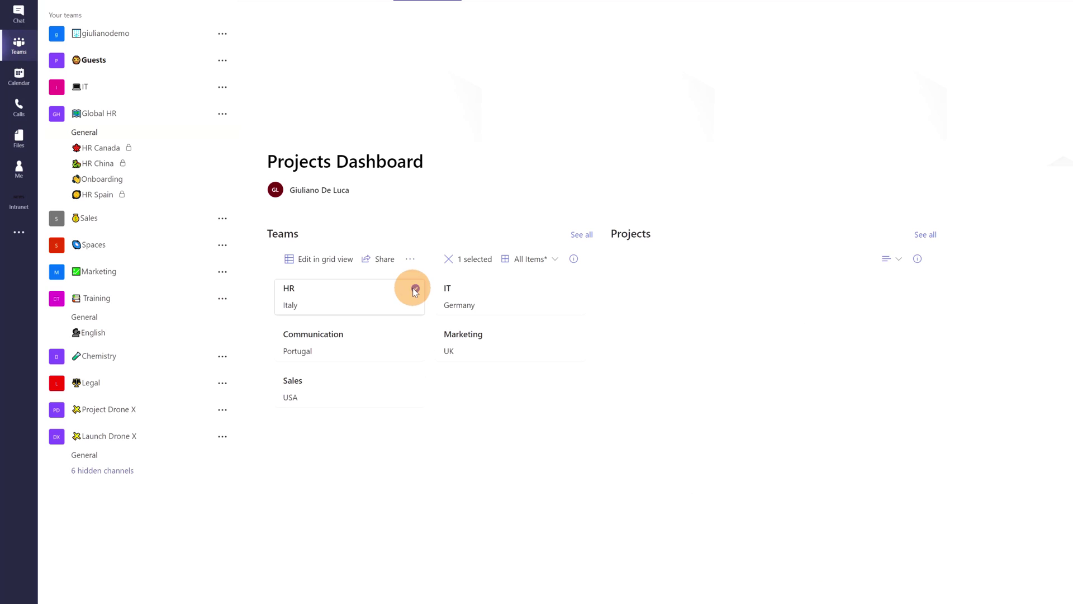
pyautogui.click(576, 288)
pyautogui.click(576, 288)
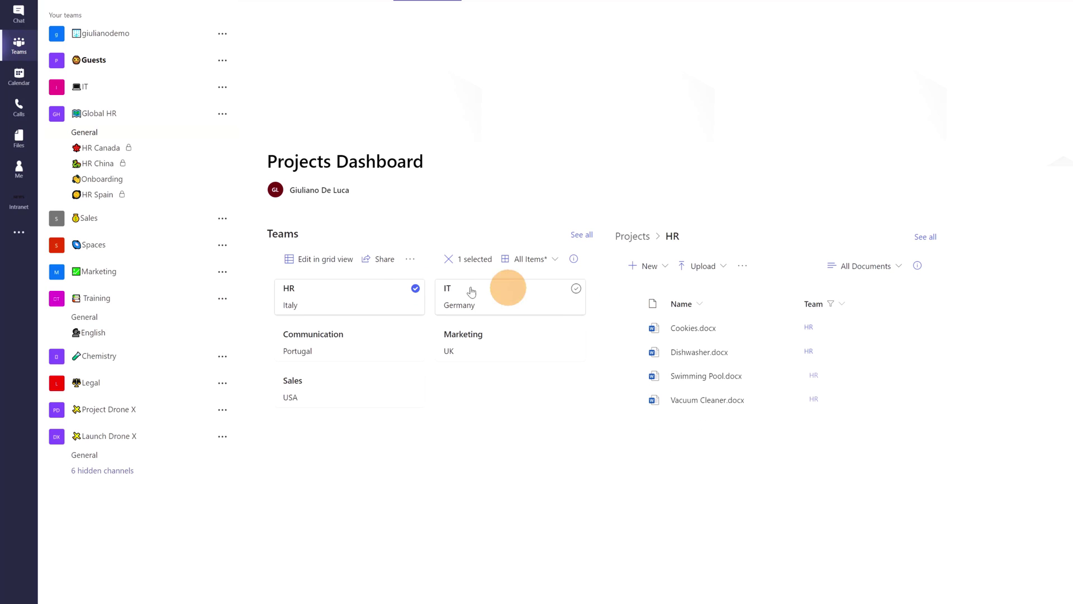
pyautogui.click(415, 289)
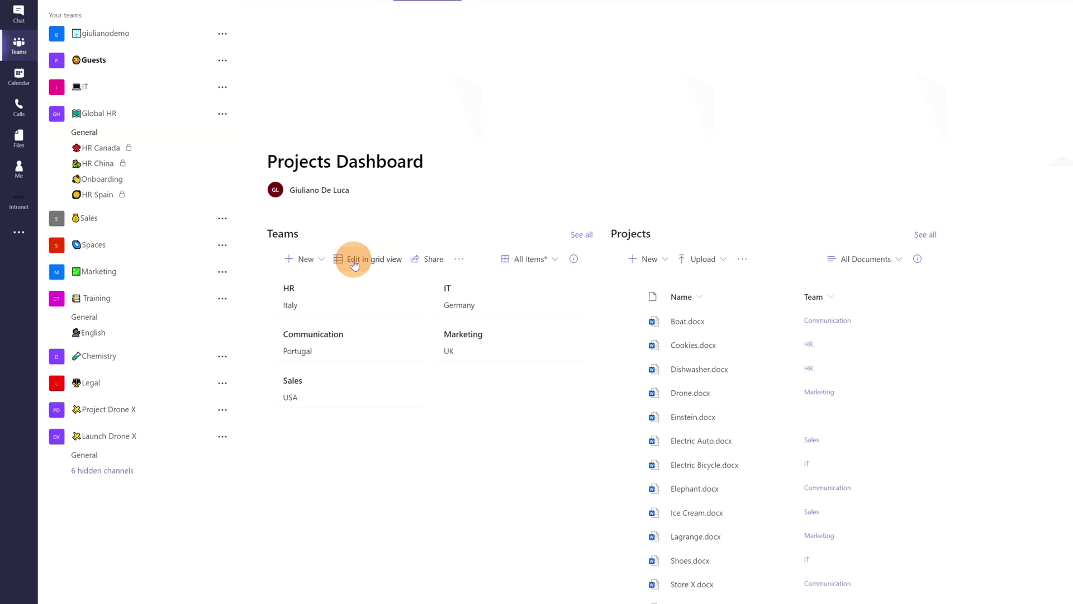
pyautogui.click(353, 260)
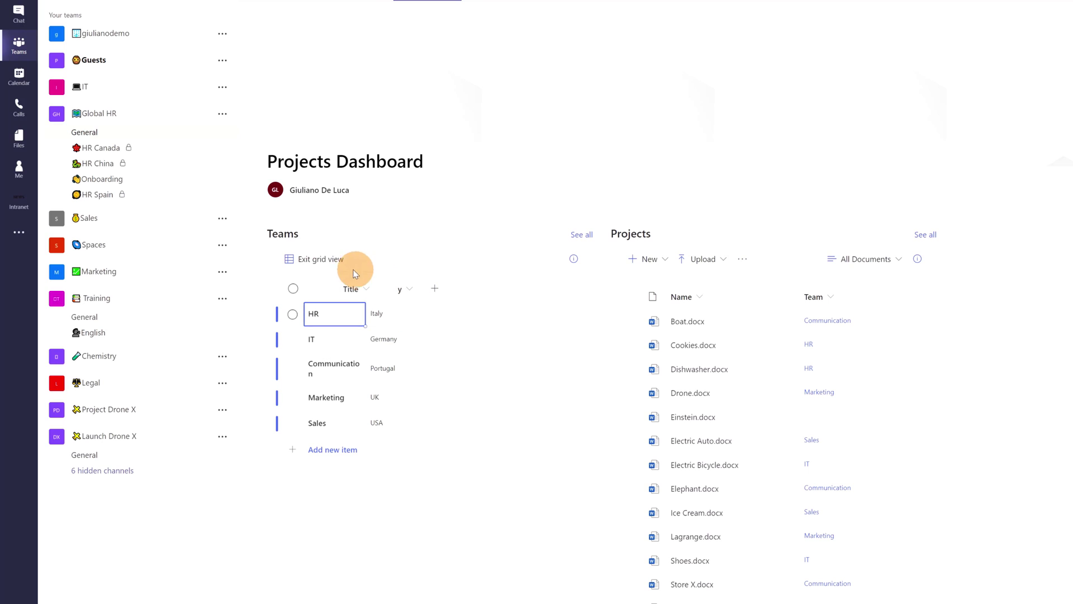
pyautogui.click(327, 261)
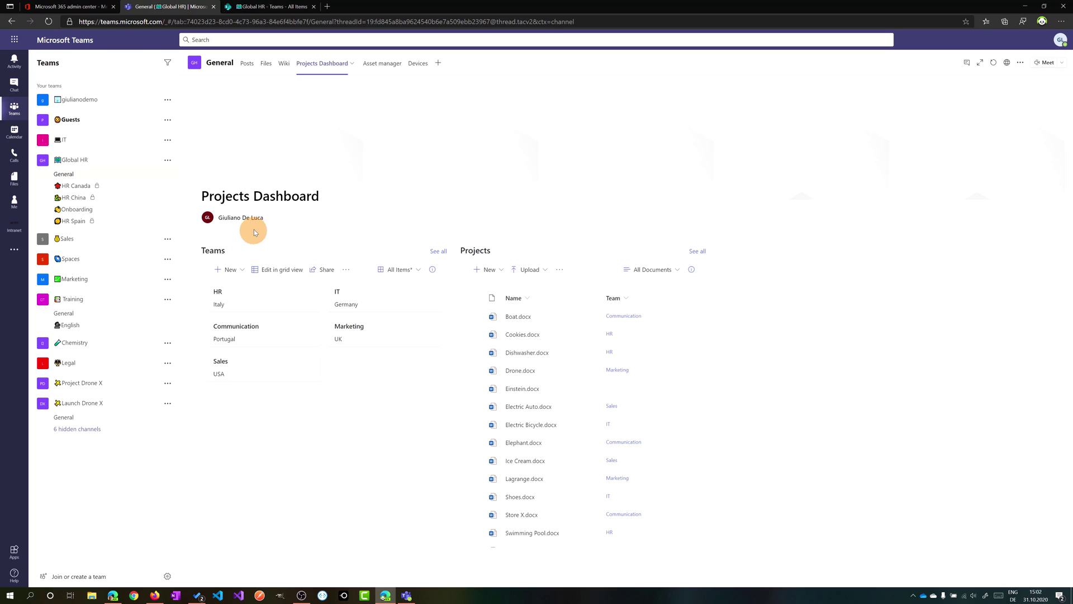
# Step: In SharePoint, add an Image column named Thumbnail to the Teams list
pyautogui.click(269, 8)
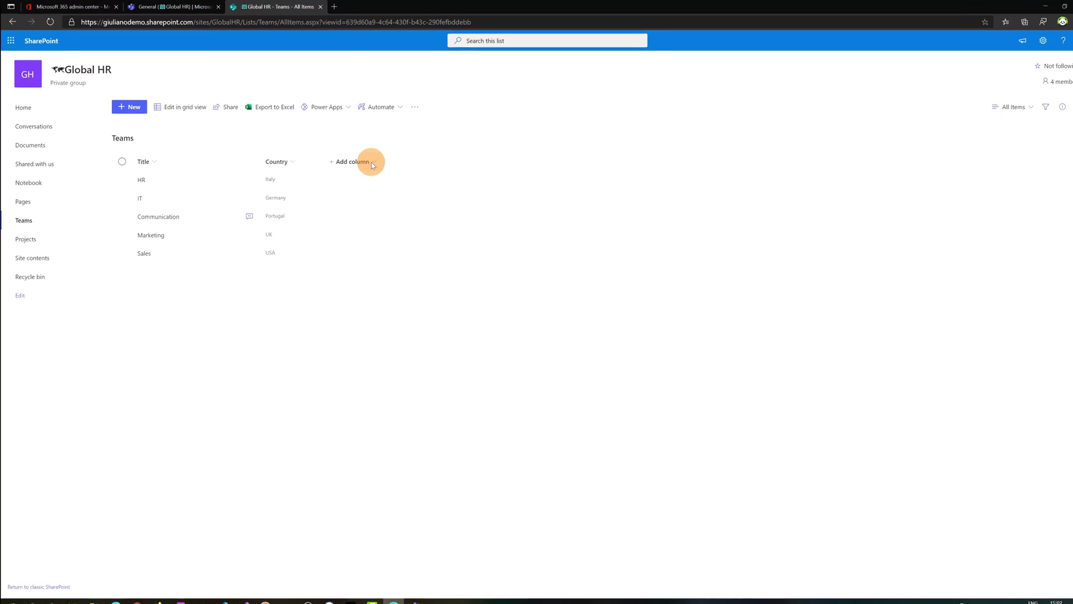
pyautogui.click(372, 162)
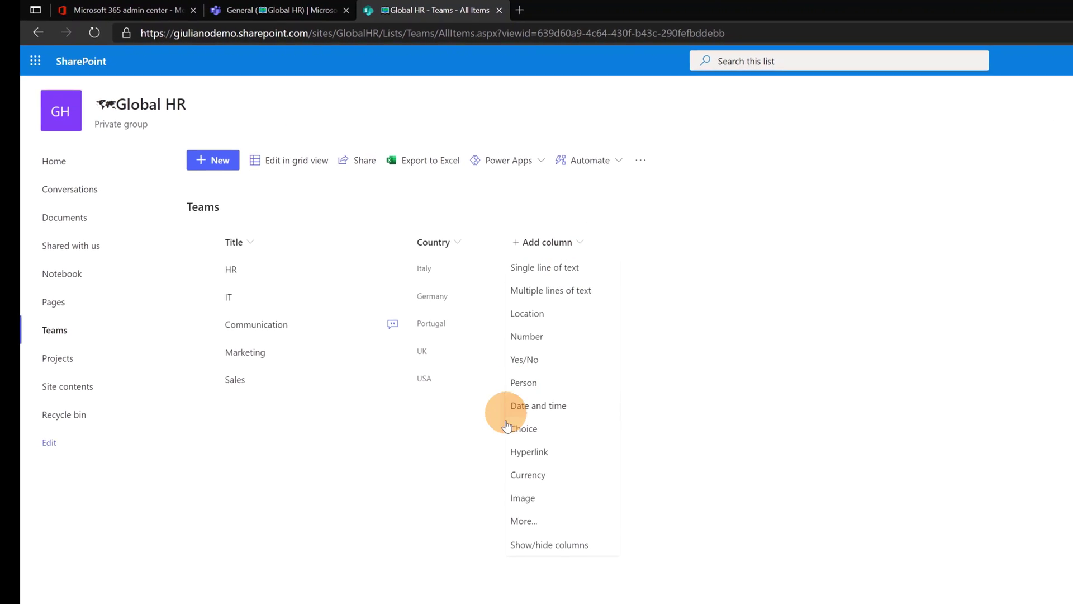
pyautogui.click(527, 501)
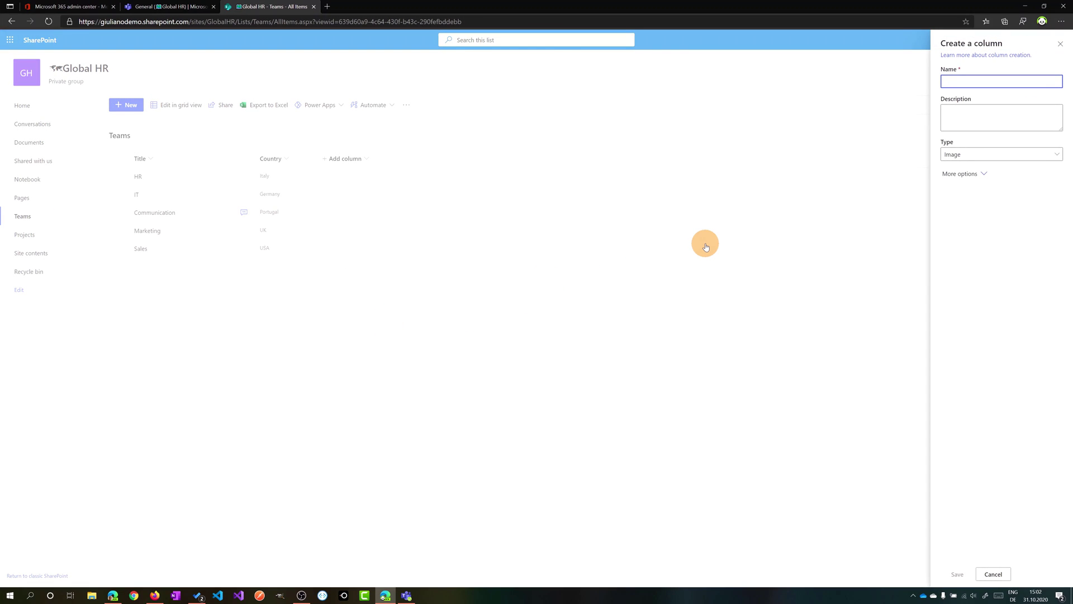
pyautogui.write('Thu')
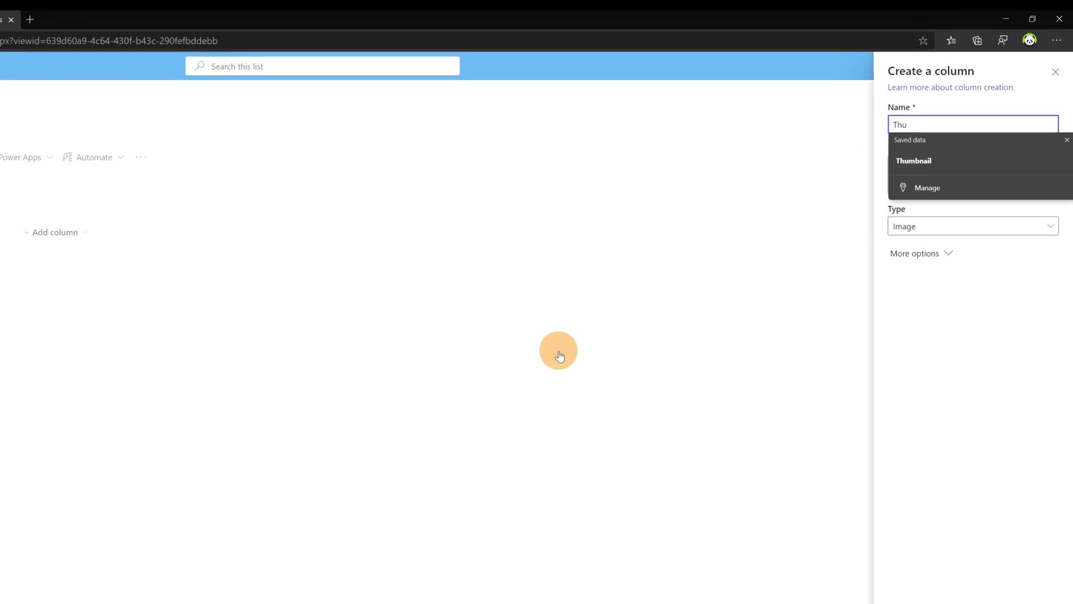
pyautogui.click(961, 109)
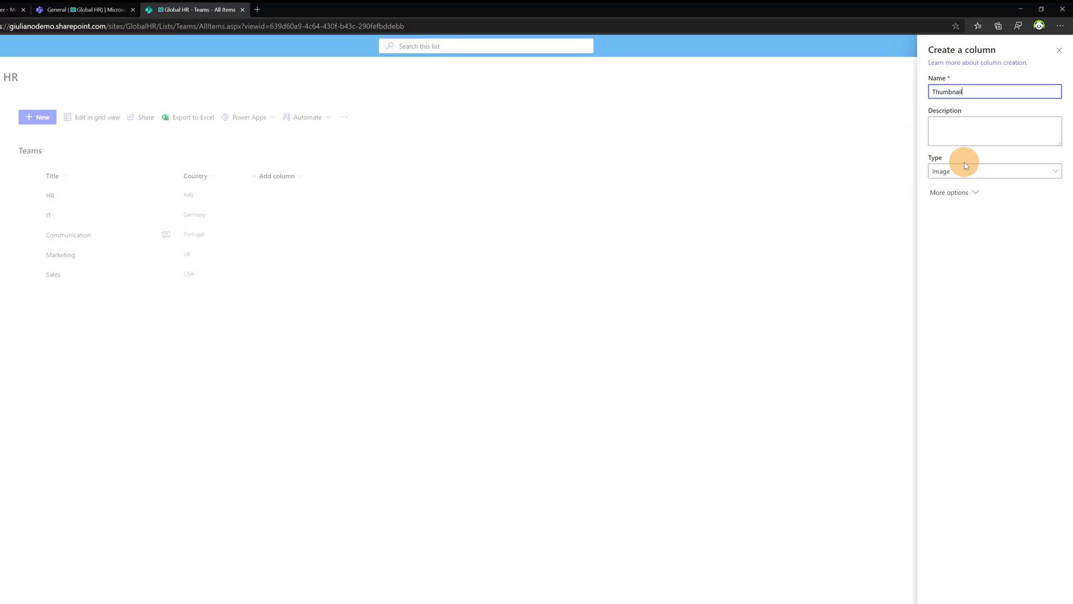
pyautogui.click(956, 573)
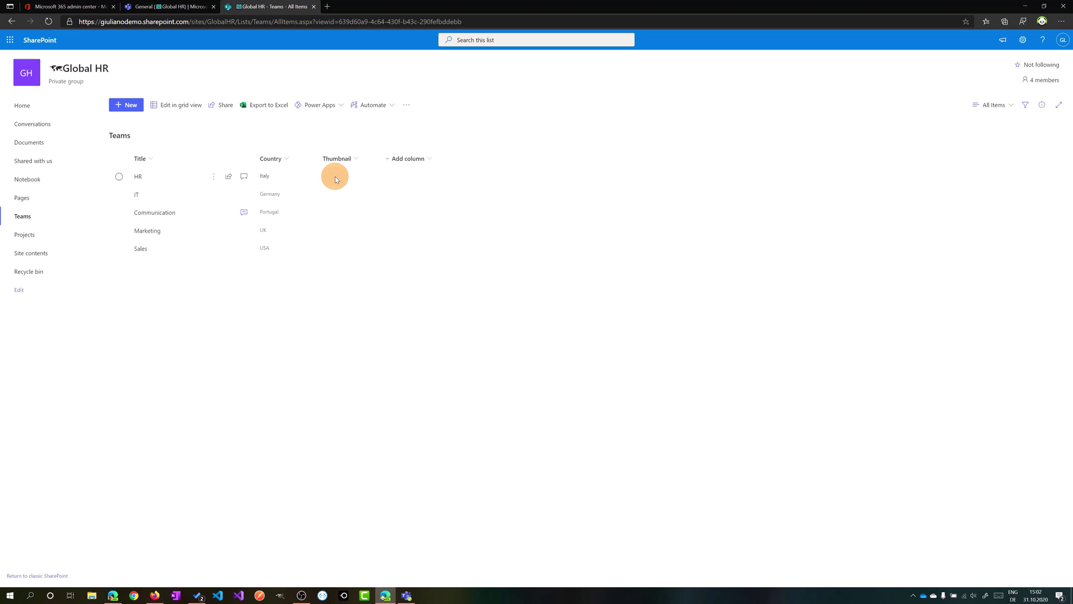
# Step: Set the HR item's Thumbnail to download.jpg and close its details
pyautogui.click(138, 177)
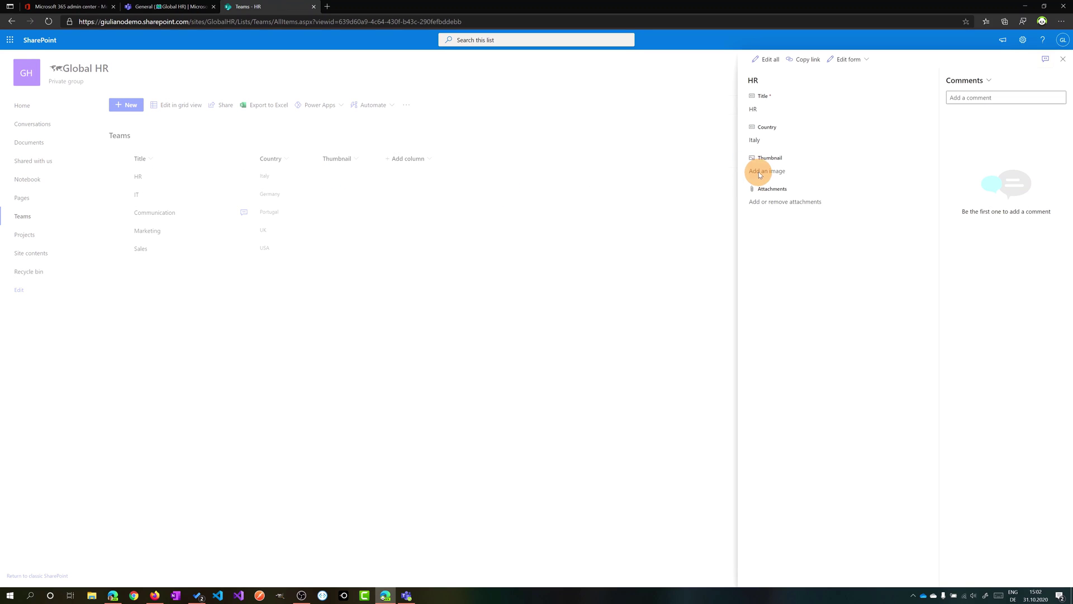
pyautogui.click(759, 171)
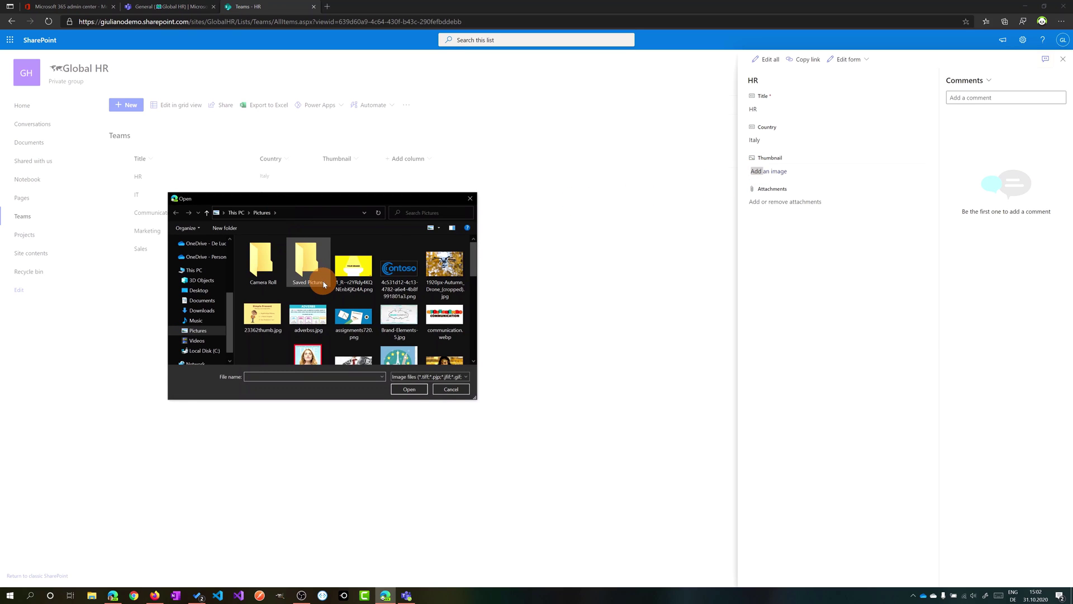
pyautogui.scroll(-3, 320, 283)
pyautogui.click(319, 279)
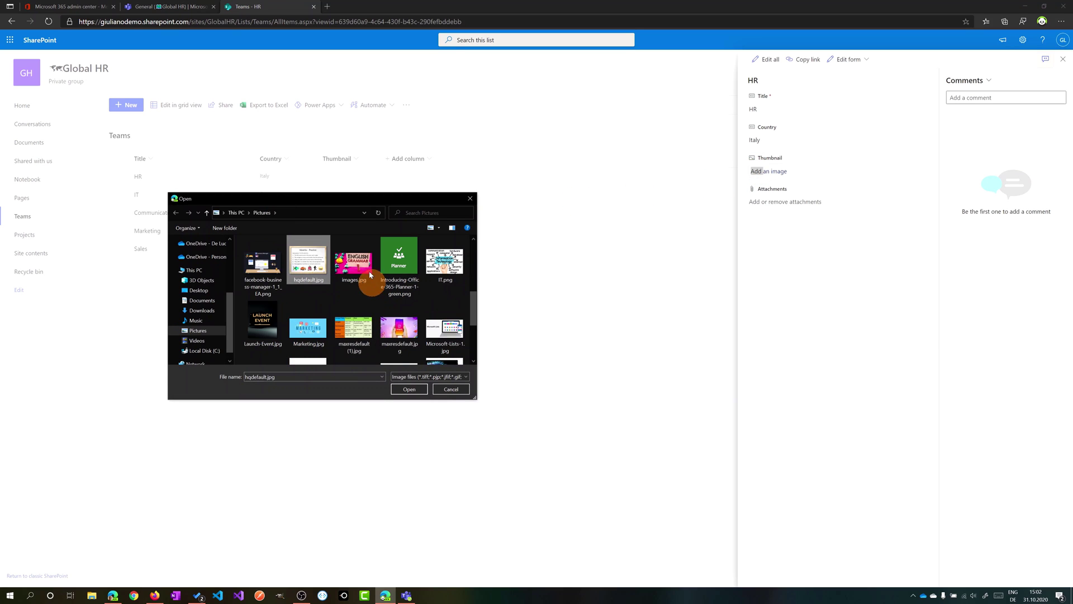
pyautogui.scroll(-2, 392, 302)
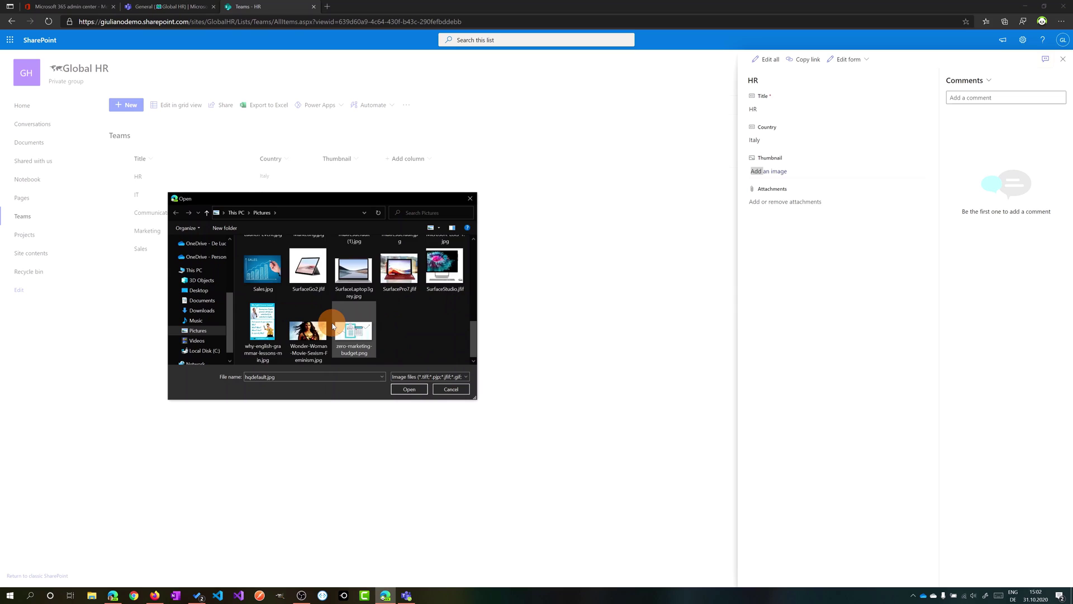
pyautogui.scroll(5, 330, 323)
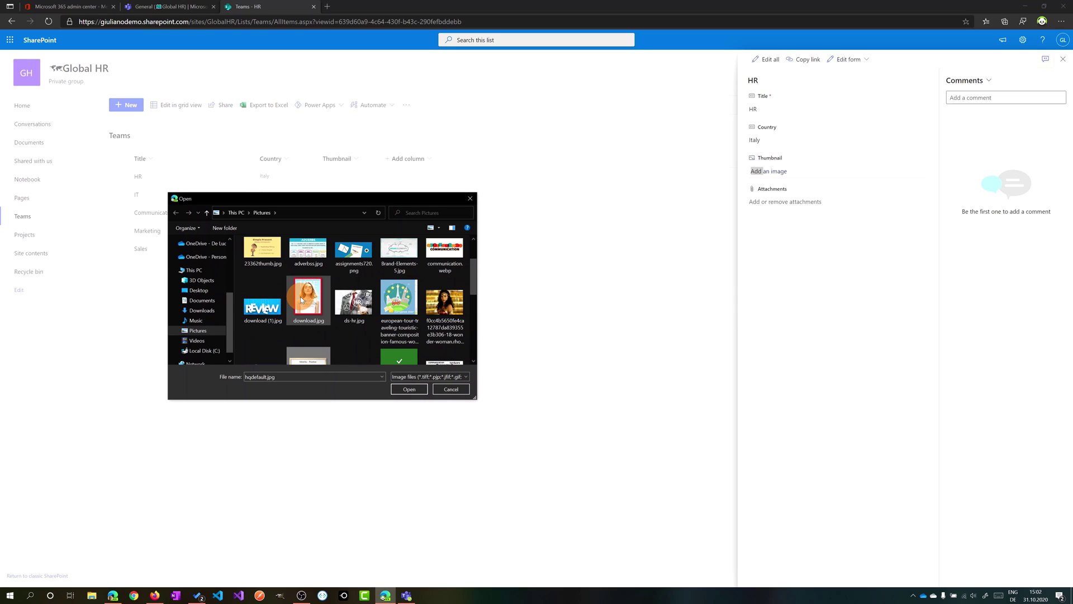
pyautogui.doubleClick(300, 296)
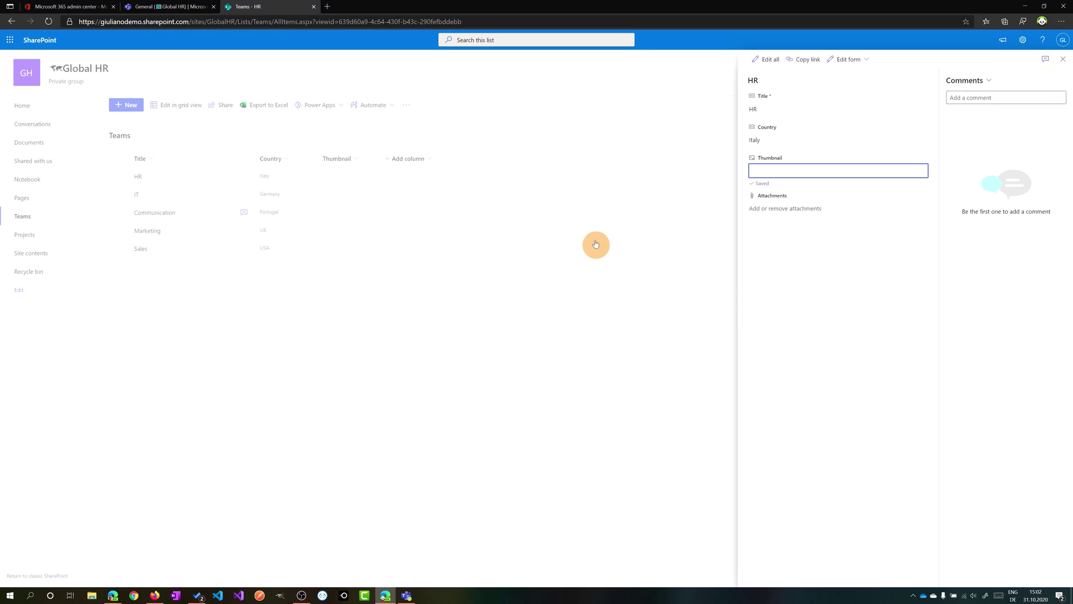
pyautogui.press('Escape')
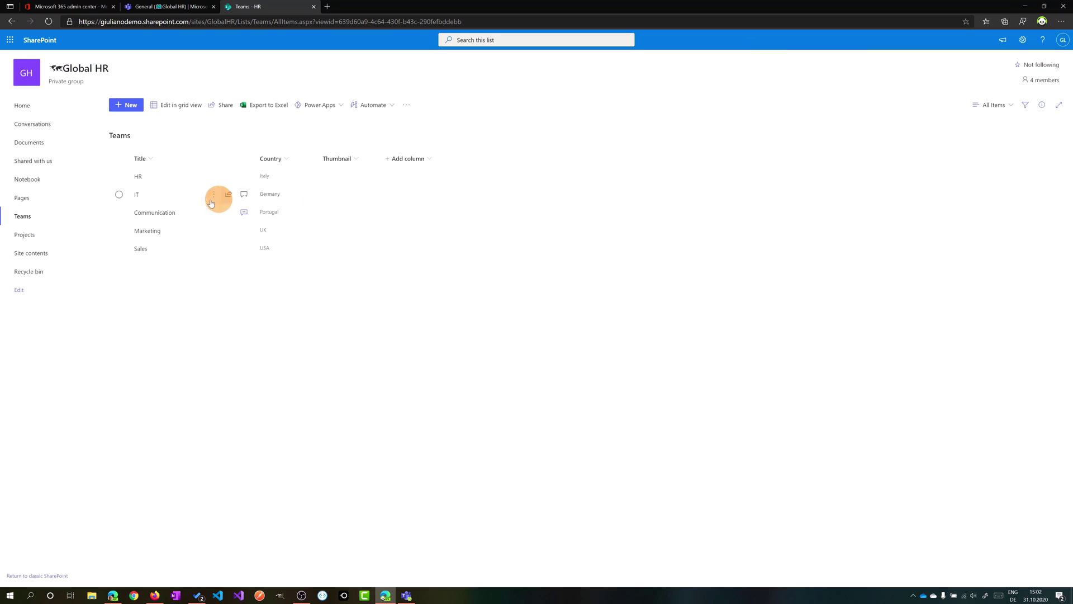
# Step: Set the IT item's Thumbnail to IT.png, then open the Communication item
pyautogui.click(140, 194)
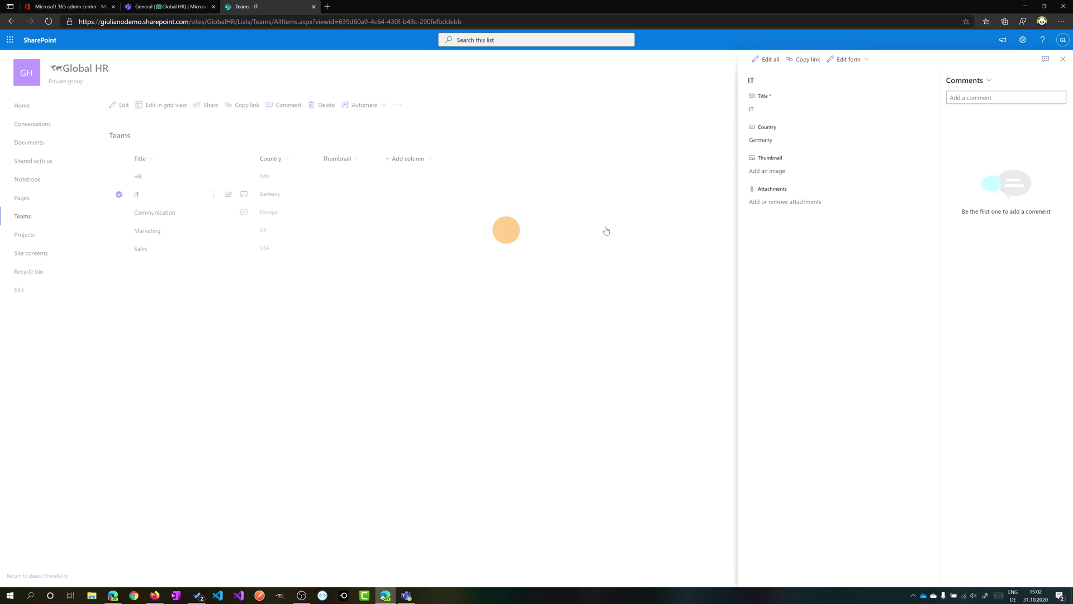
pyautogui.click(761, 175)
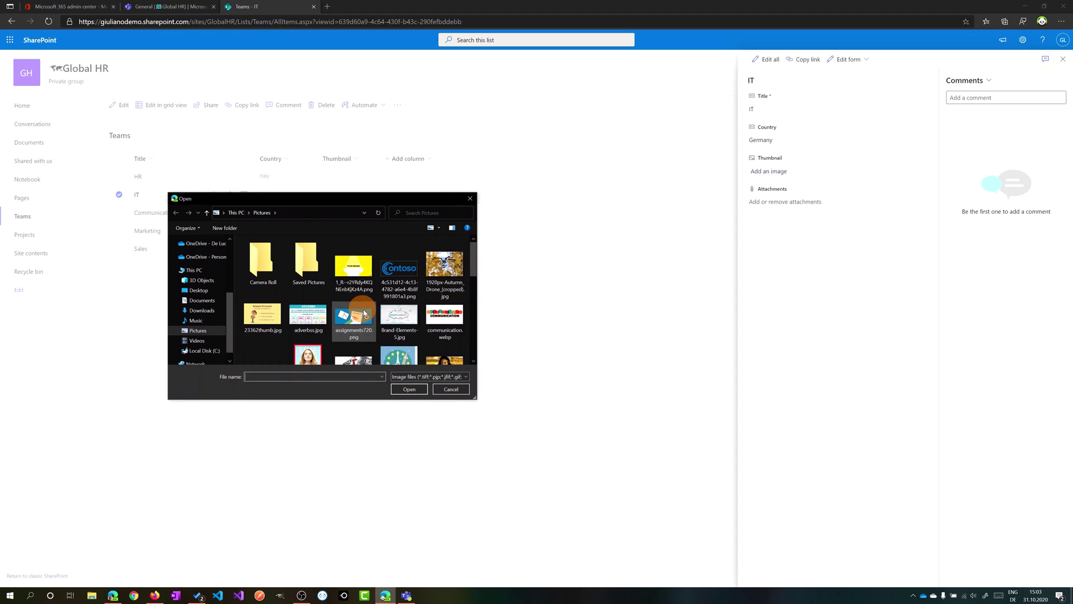
pyautogui.scroll(-5, 365, 313)
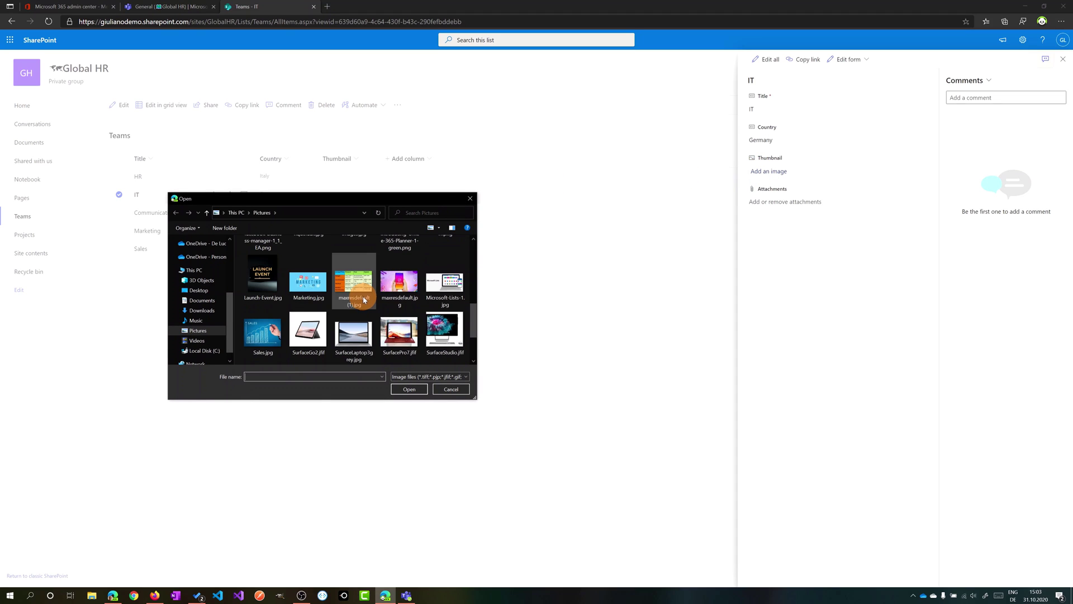
pyautogui.scroll(1, 363, 300)
pyautogui.doubleClick(445, 256)
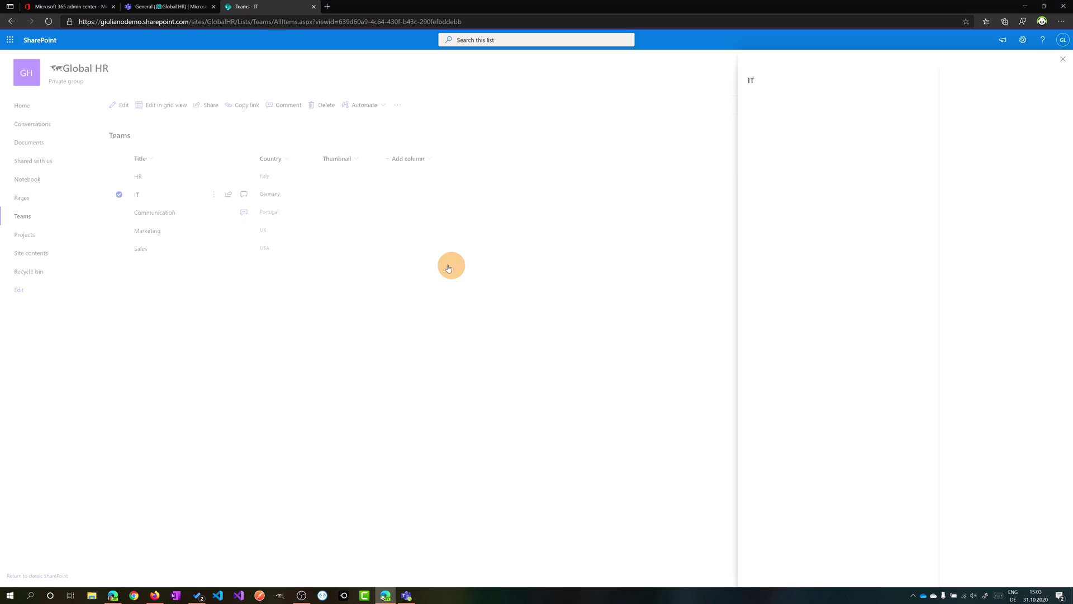
pyautogui.click(139, 213)
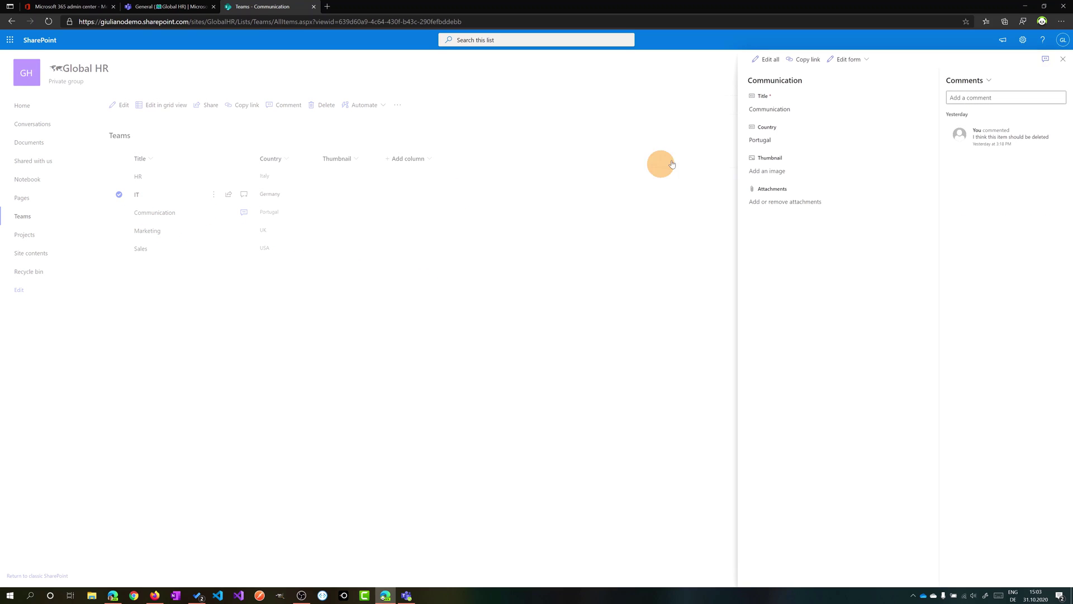
# Step: Give Communication a thumbnail, replacing the rejected communication.webp with maxresdefault.jpg
pyautogui.click(762, 172)
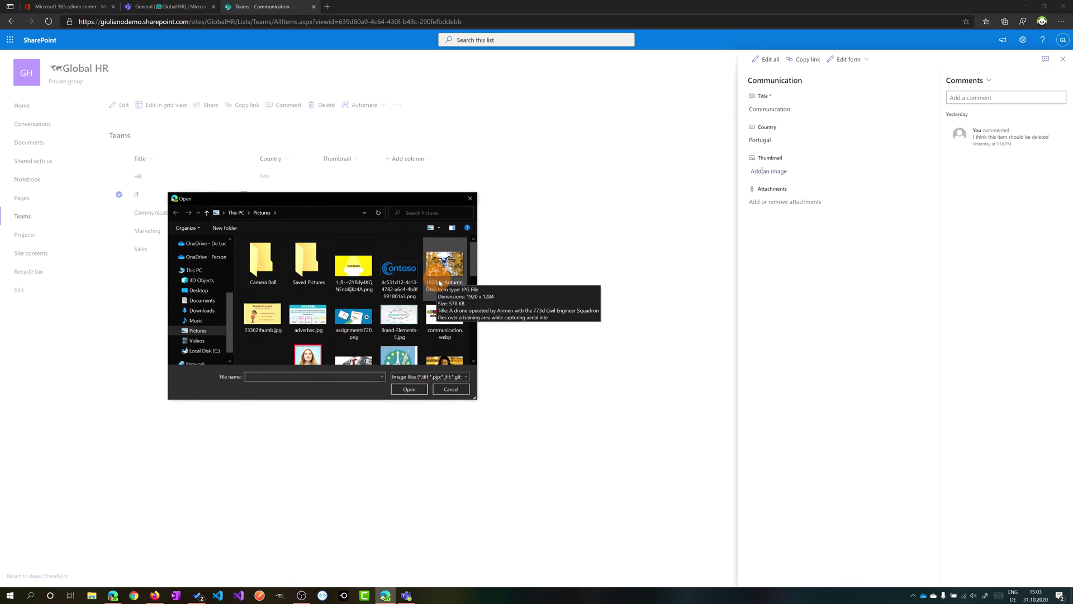
pyautogui.doubleClick(460, 336)
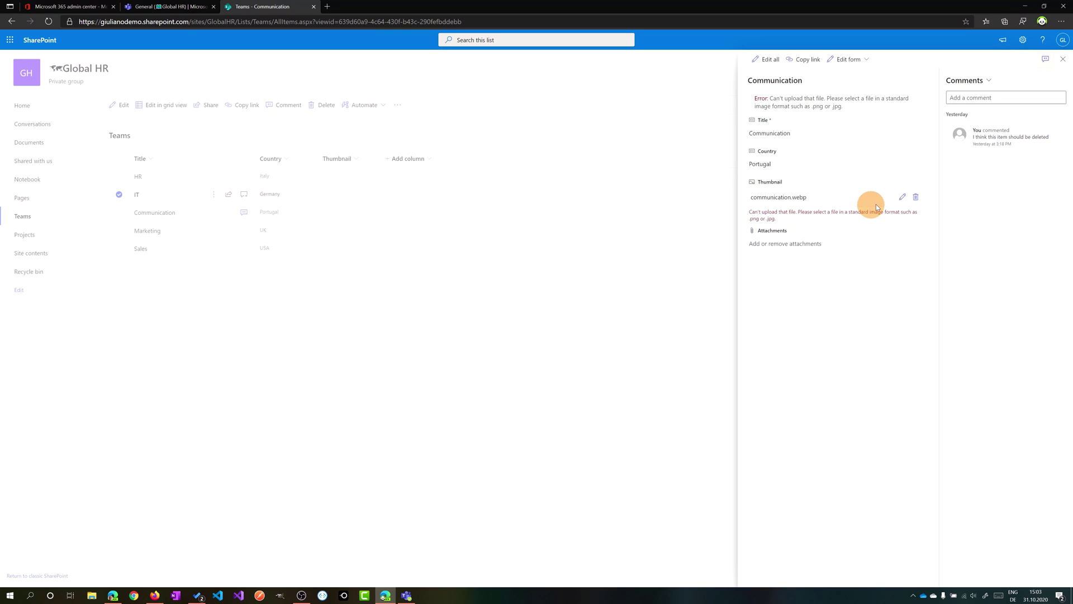
pyautogui.click(902, 197)
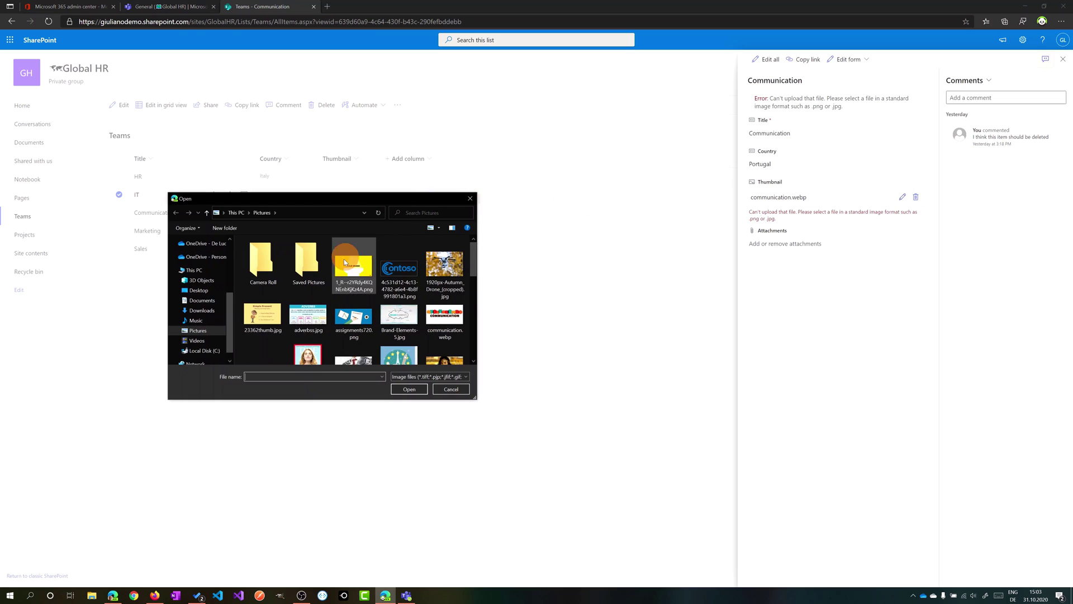
pyautogui.scroll(-1, 336, 298)
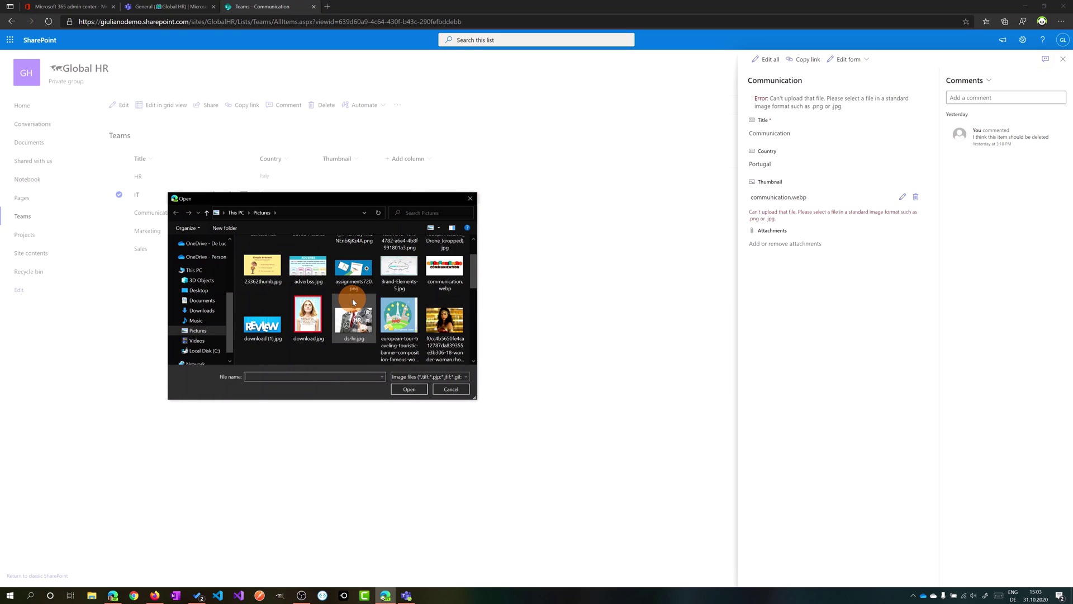
pyautogui.scroll(-1, 353, 302)
pyautogui.scroll(-1, 371, 294)
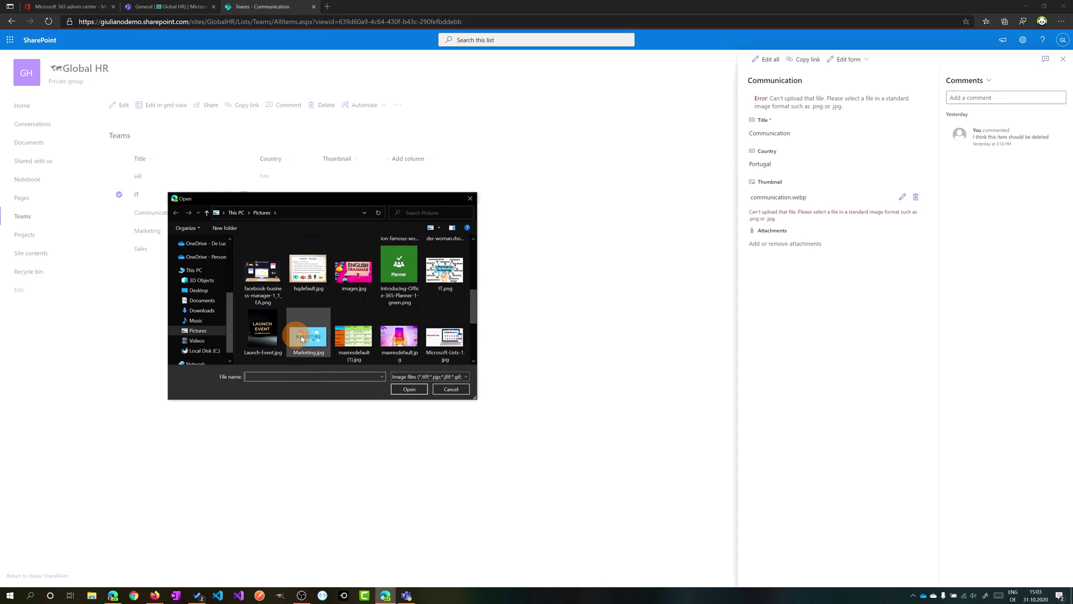
pyautogui.doubleClick(400, 338)
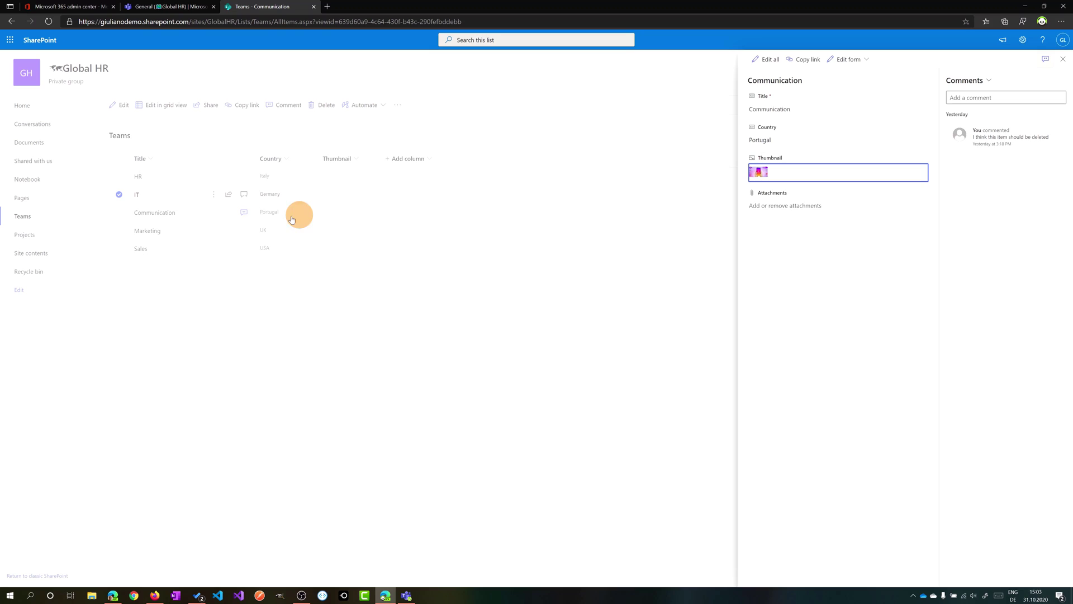
pyautogui.press('Escape')
# Step: Set the Marketing item's Thumbnail to Marketing.jpg and close its details
pyautogui.click(146, 237)
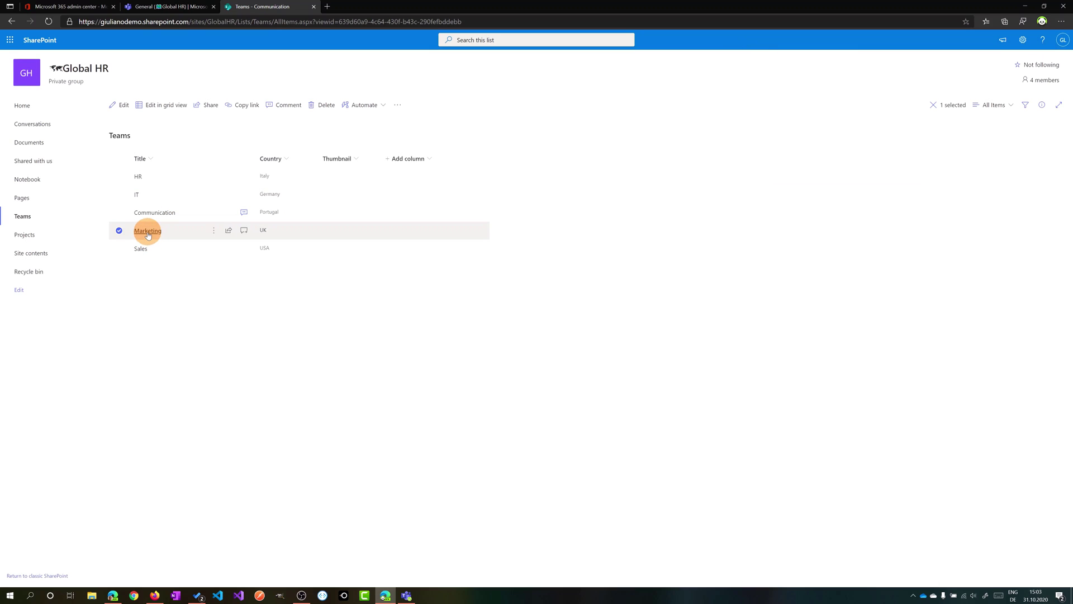
pyautogui.click(758, 177)
pyautogui.click(759, 174)
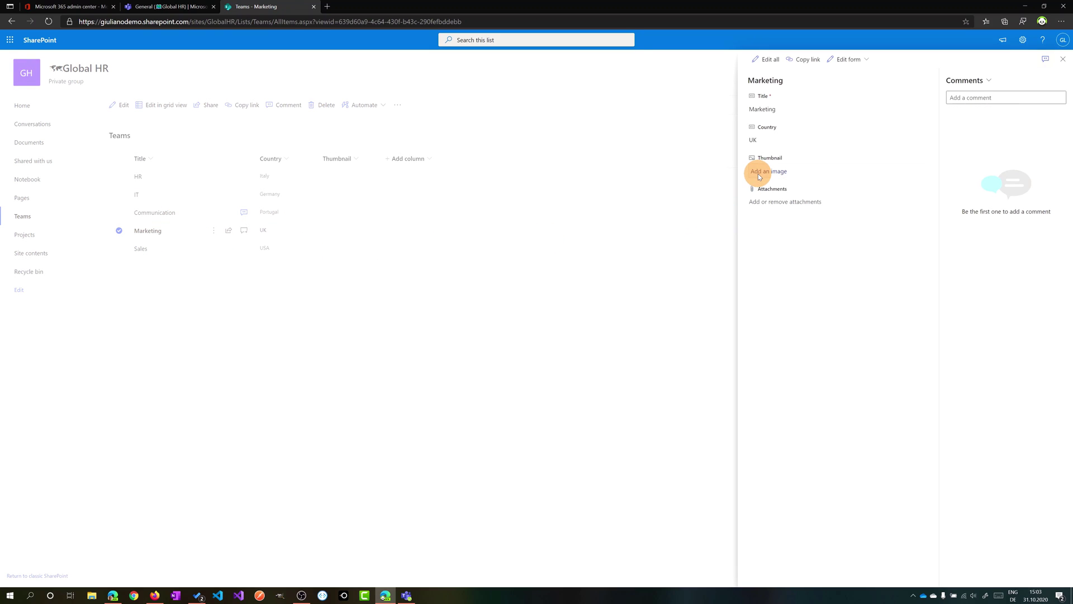
pyautogui.click(360, 284)
pyautogui.press('m')
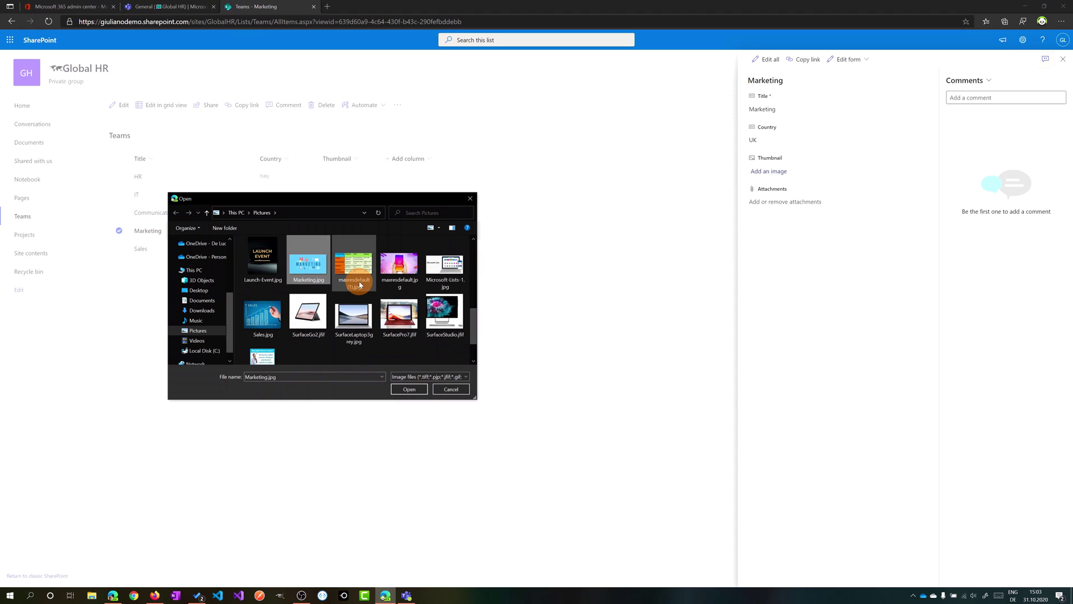
pyautogui.press('Return')
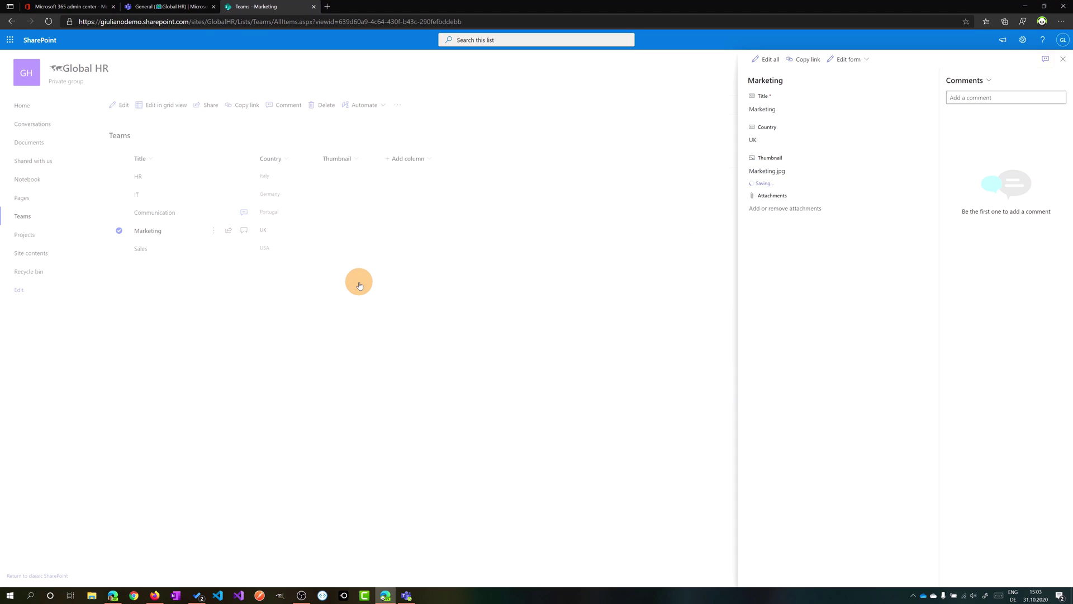
pyautogui.click(202, 294)
# Step: Set the Sales item's Thumbnail to Sales.jpg and close its details
pyautogui.click(141, 248)
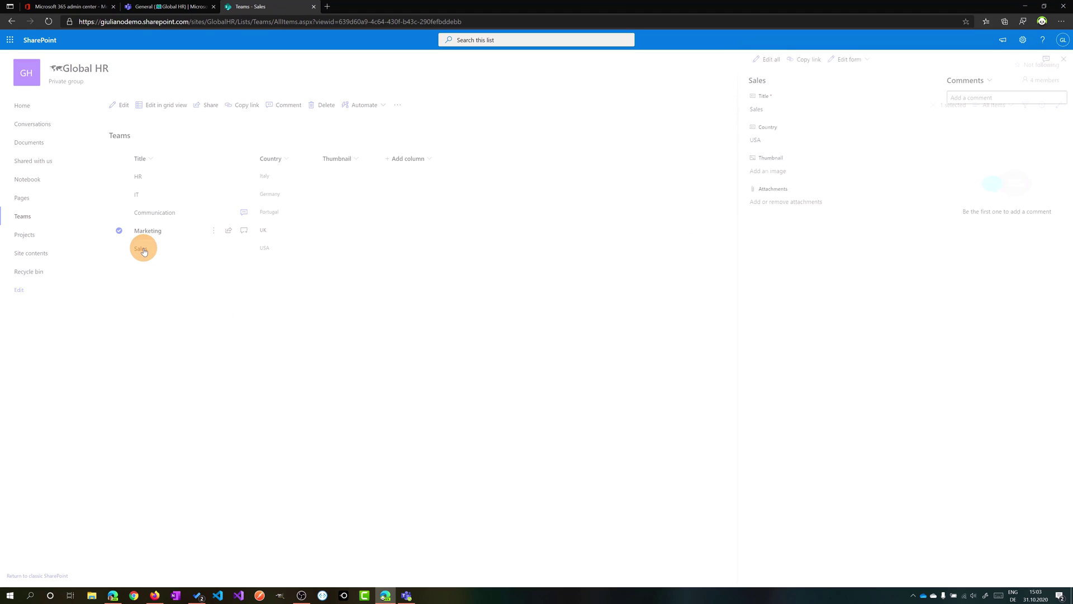
pyautogui.click(762, 173)
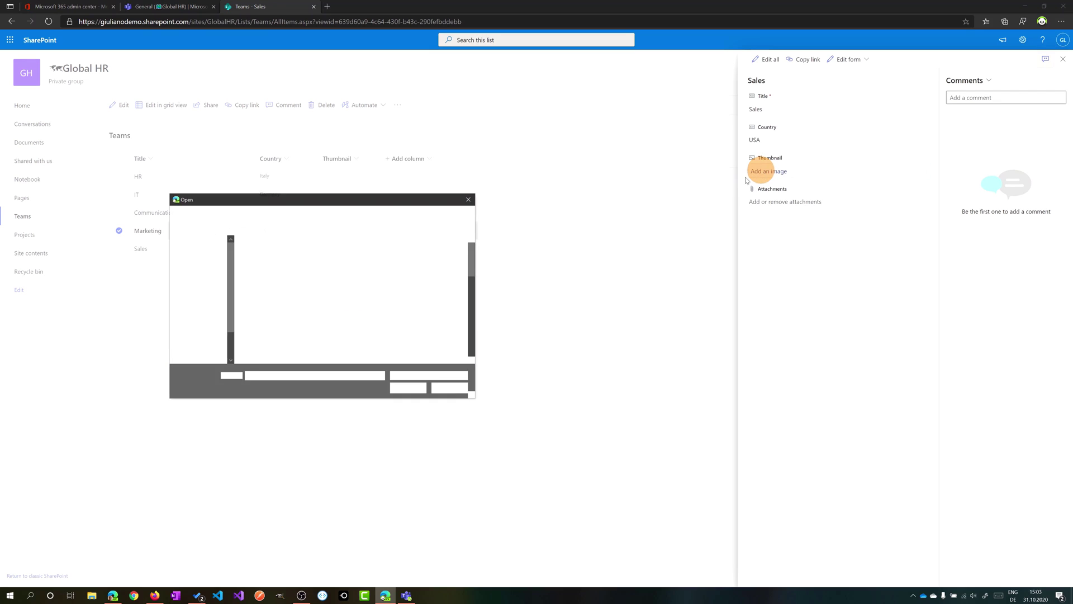
pyautogui.click(371, 289)
pyautogui.press('s')
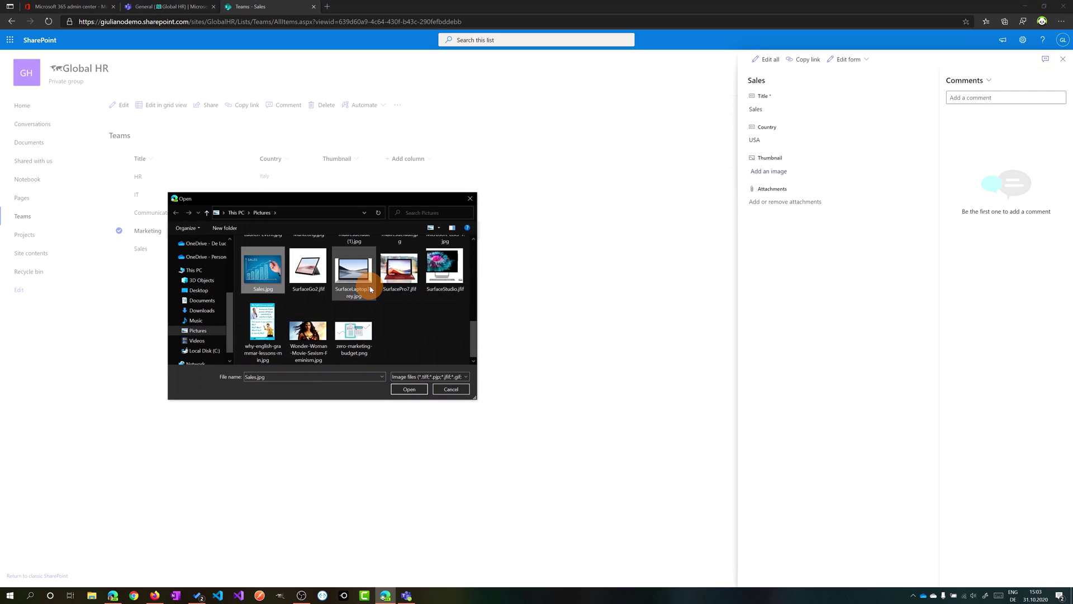
pyautogui.press('Return')
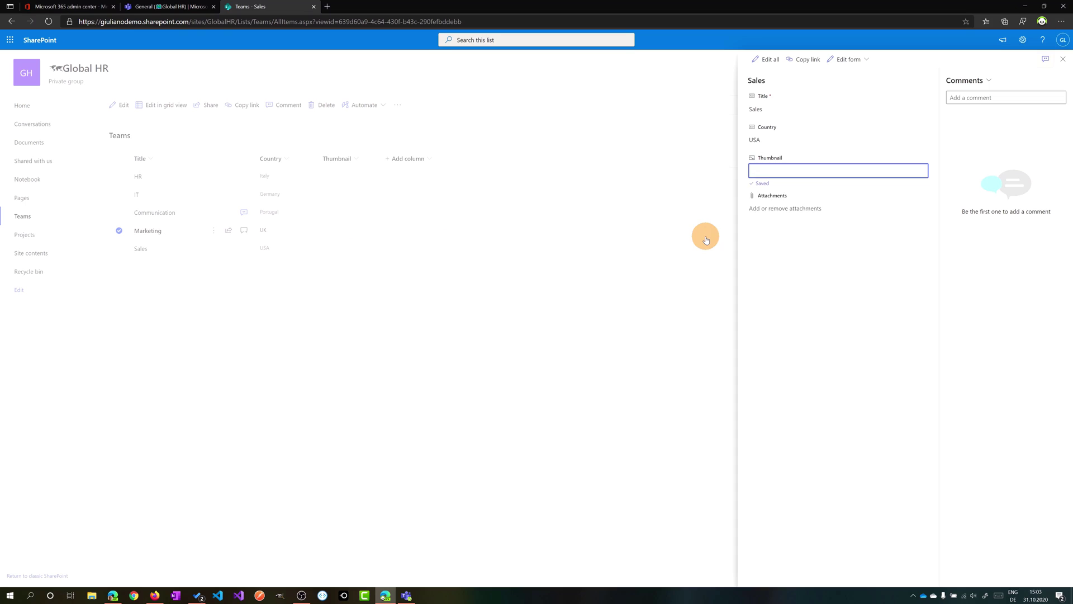
pyautogui.click(670, 302)
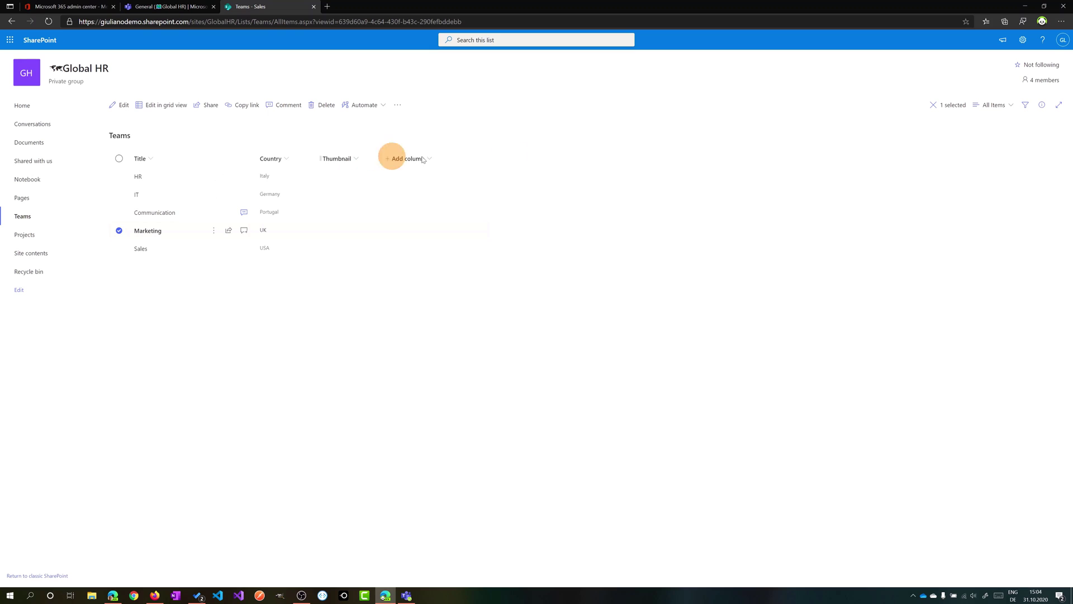
# Step: Switch the SharePoint Teams list's All Items view to the Gallery layout
pyautogui.click(999, 113)
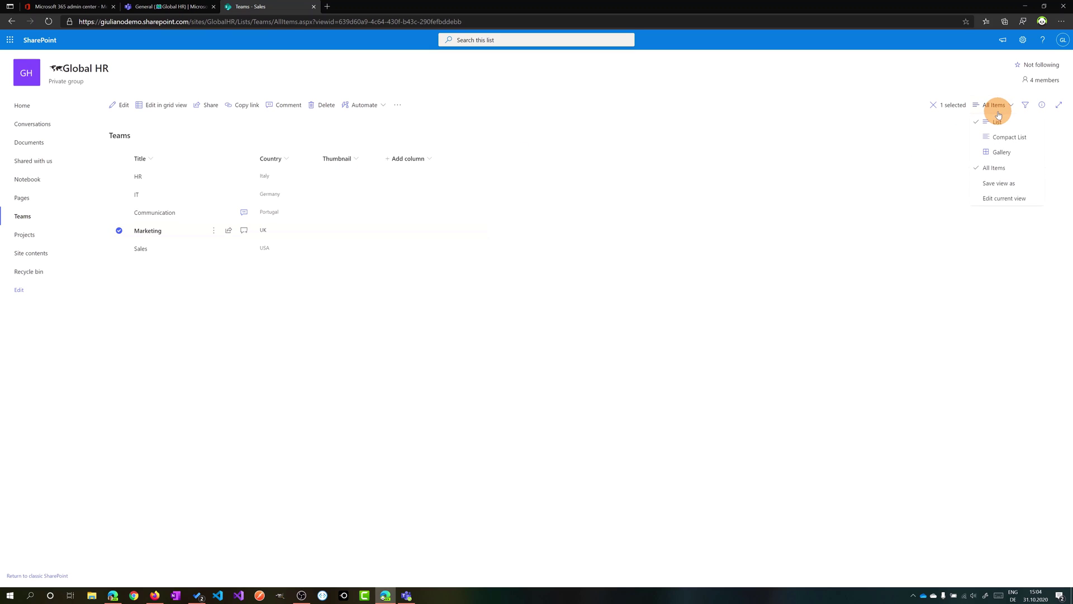
pyautogui.click(1019, 150)
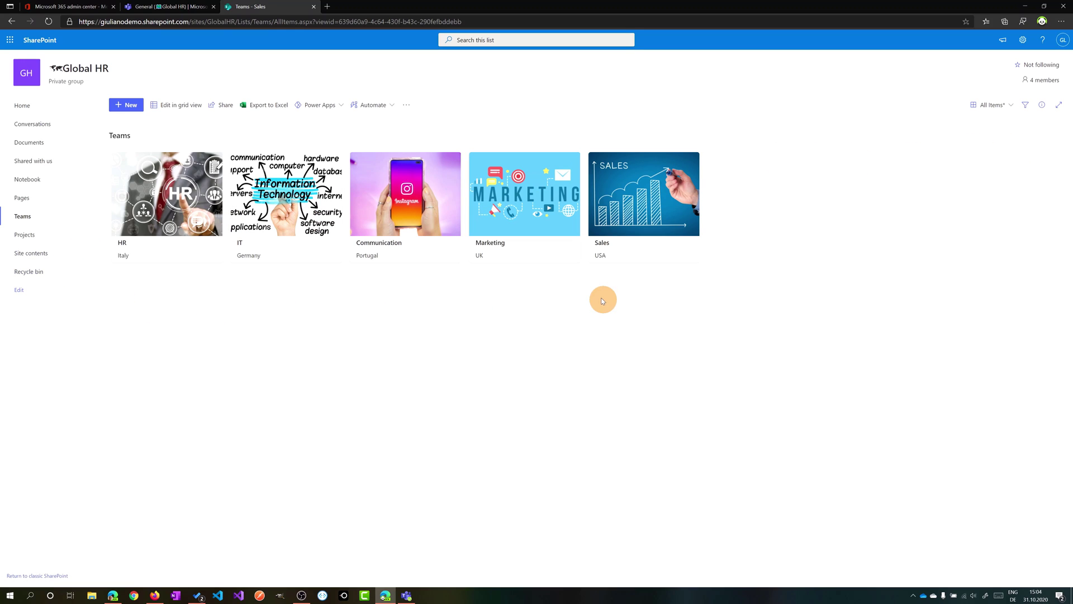
pyautogui.click(1008, 107)
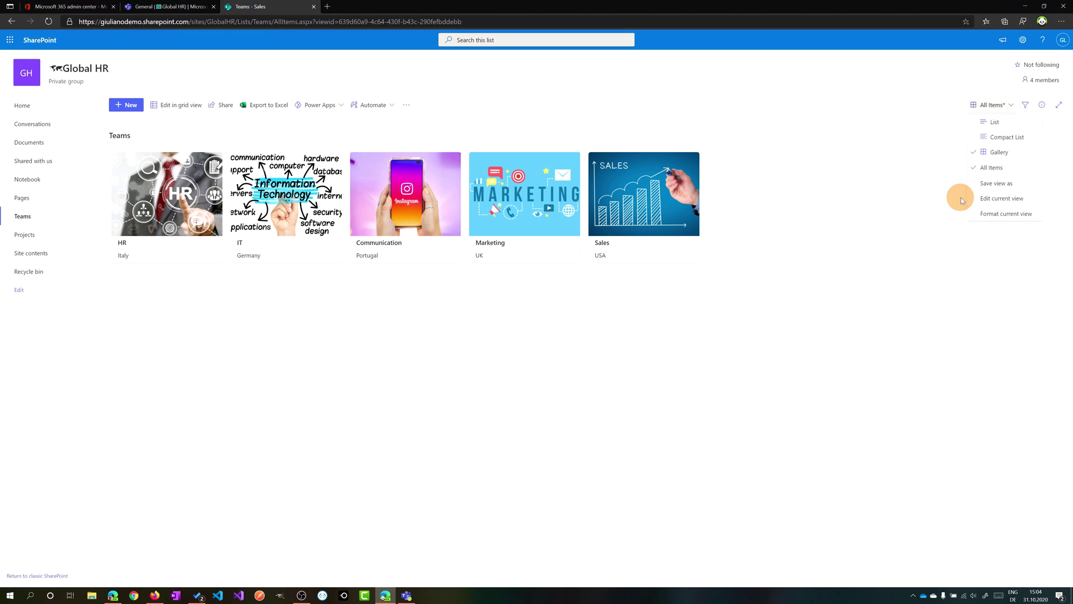
# Step: In the card designer, keep picture previews and Country shown with column-name labels hidden
pyautogui.click(1004, 214)
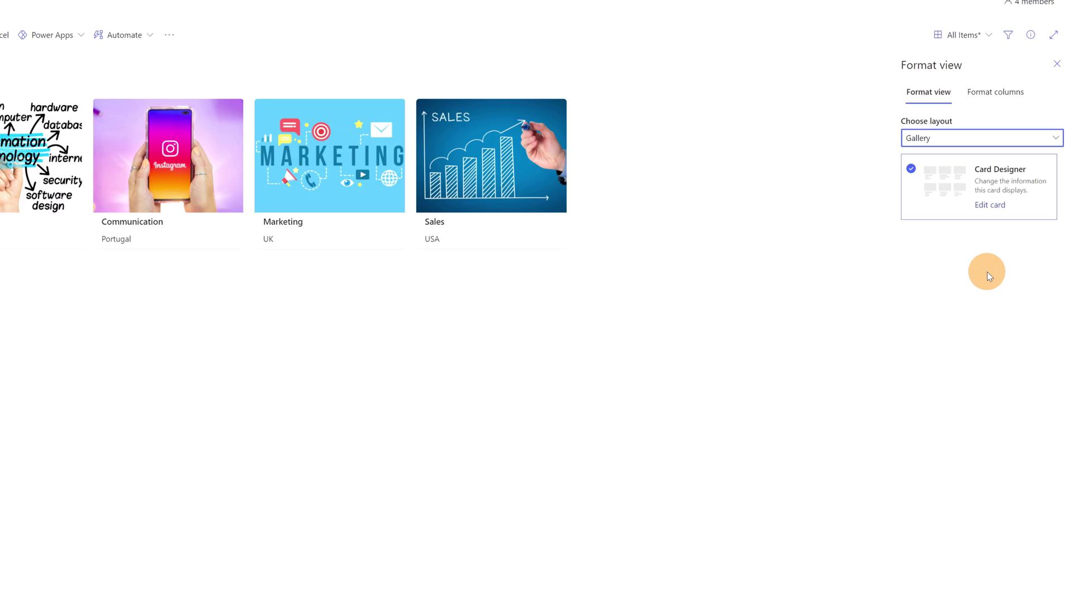
pyautogui.click(990, 207)
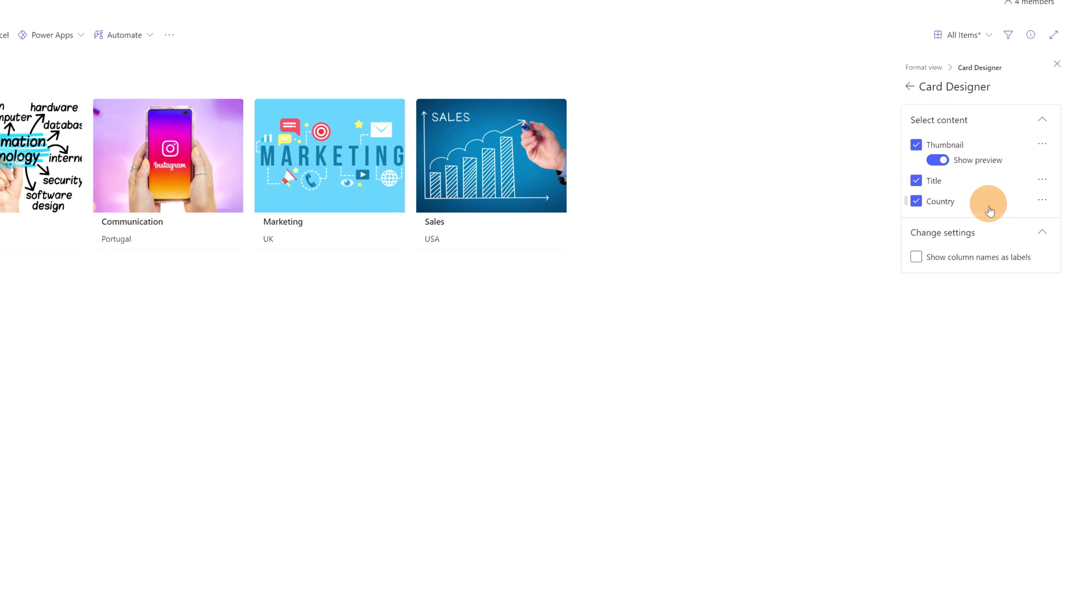
pyautogui.click(918, 258)
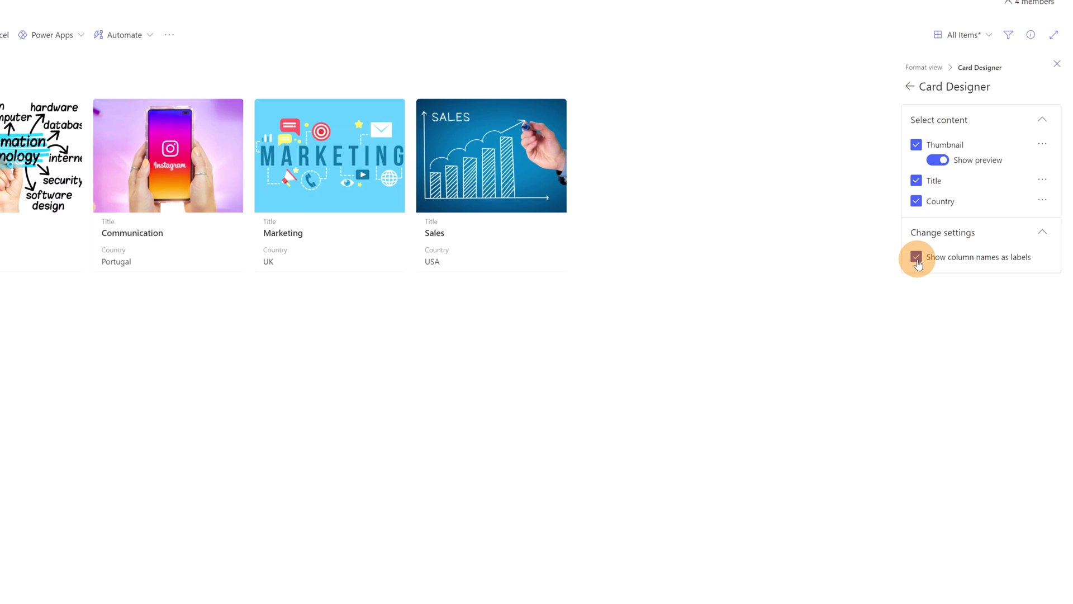
pyautogui.click(917, 258)
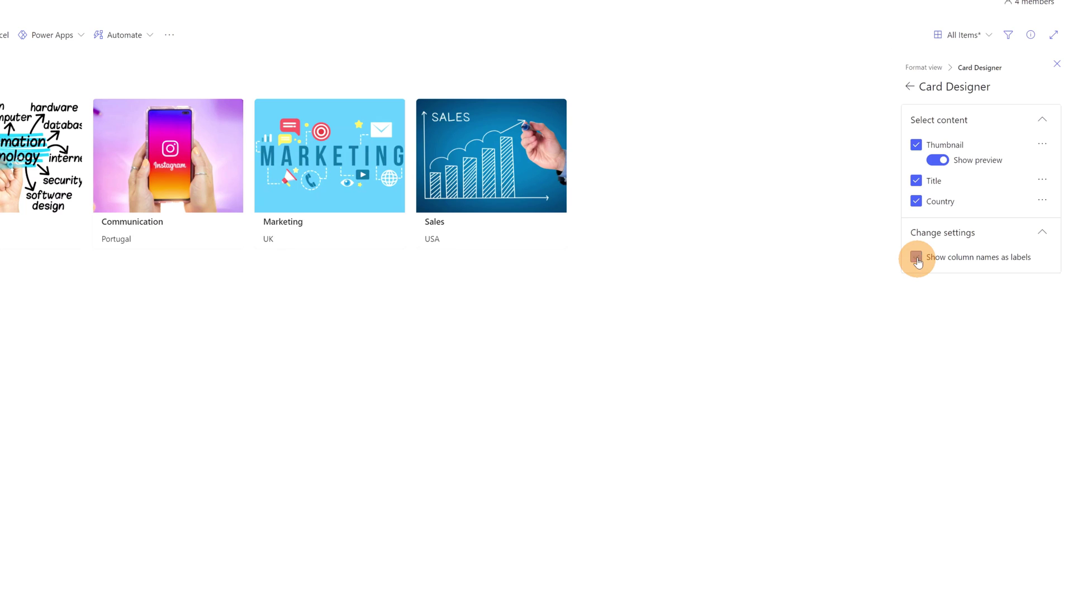
pyautogui.click(916, 202)
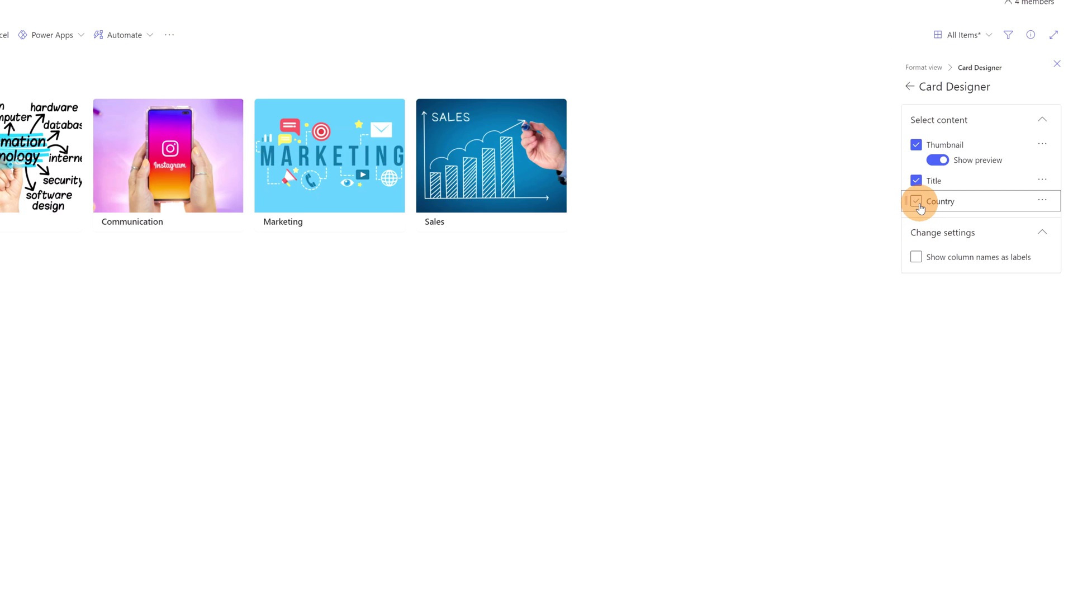
pyautogui.click(919, 204)
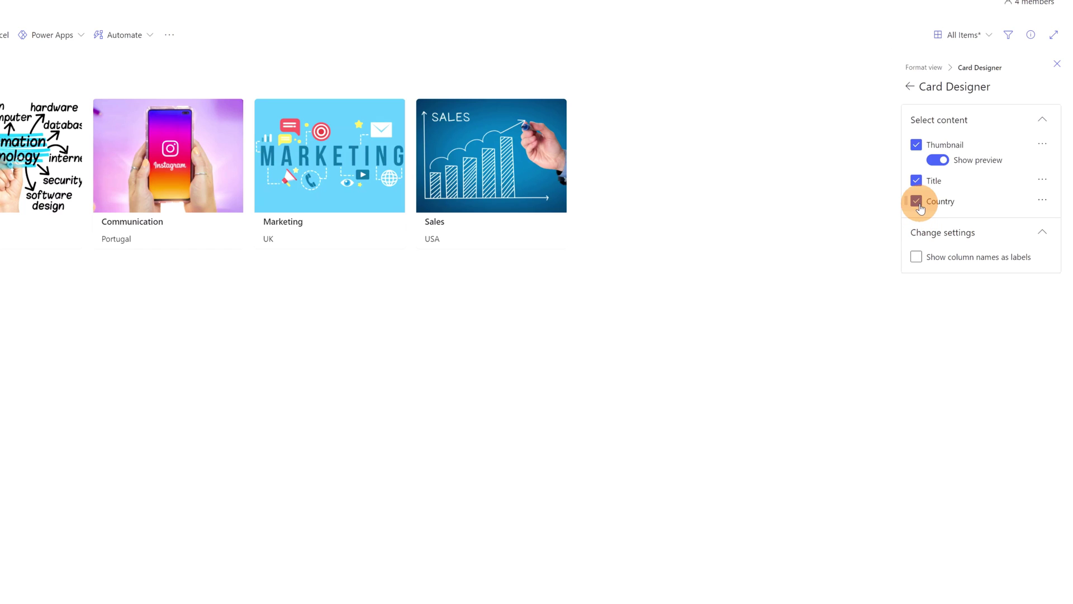
pyautogui.click(938, 160)
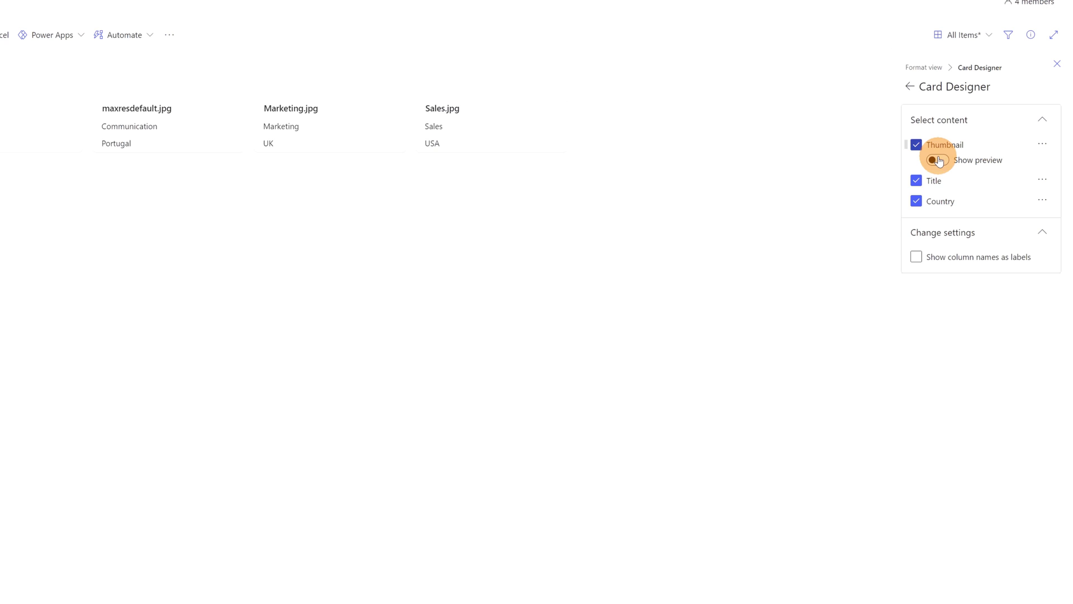
pyautogui.click(939, 161)
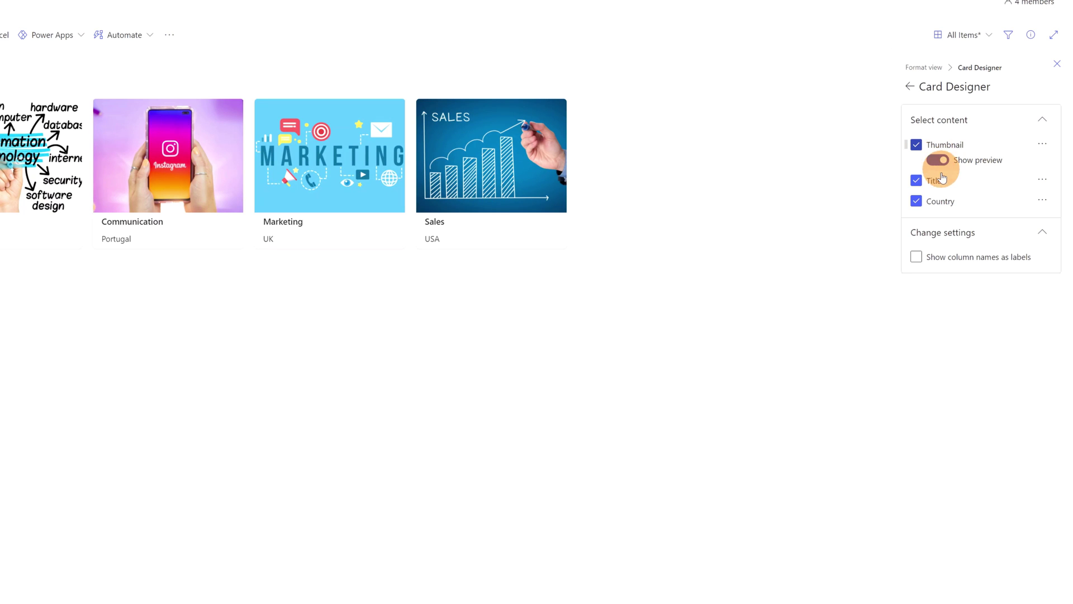
pyautogui.click(917, 258)
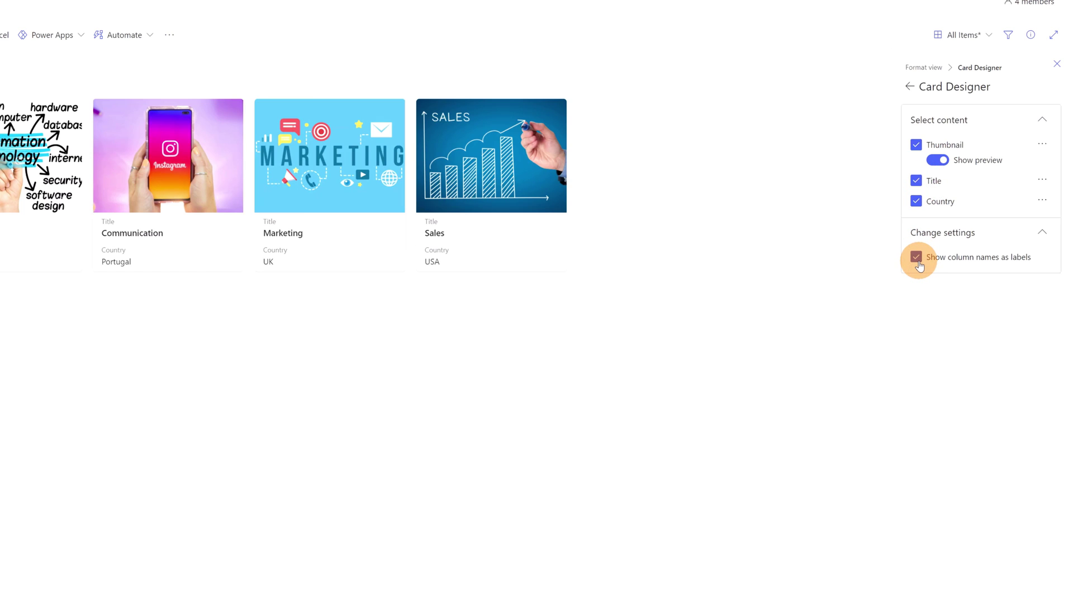
pyautogui.click(918, 259)
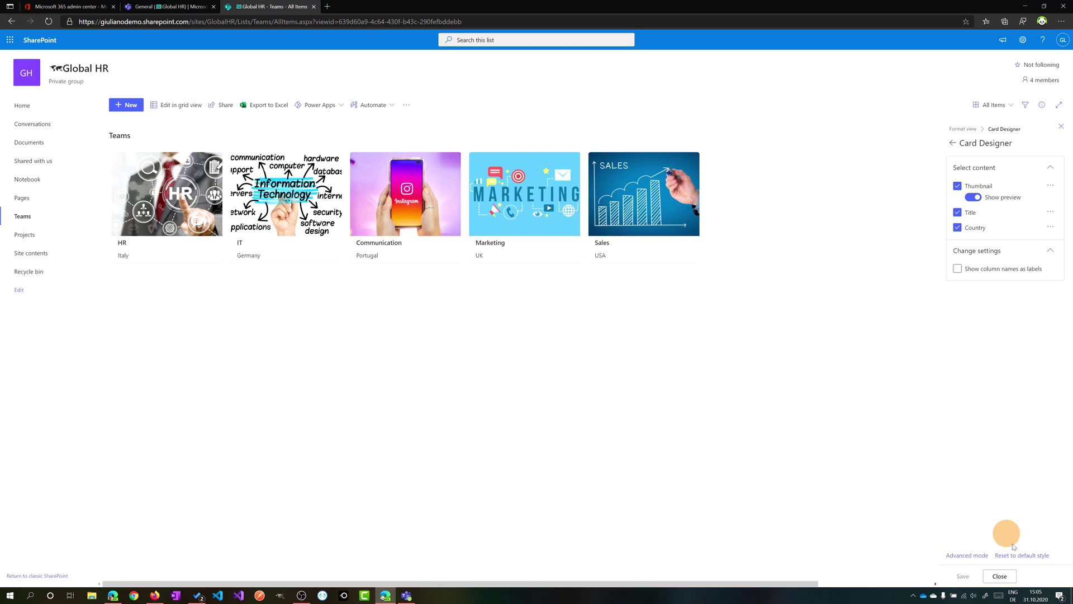
pyautogui.click(1000, 576)
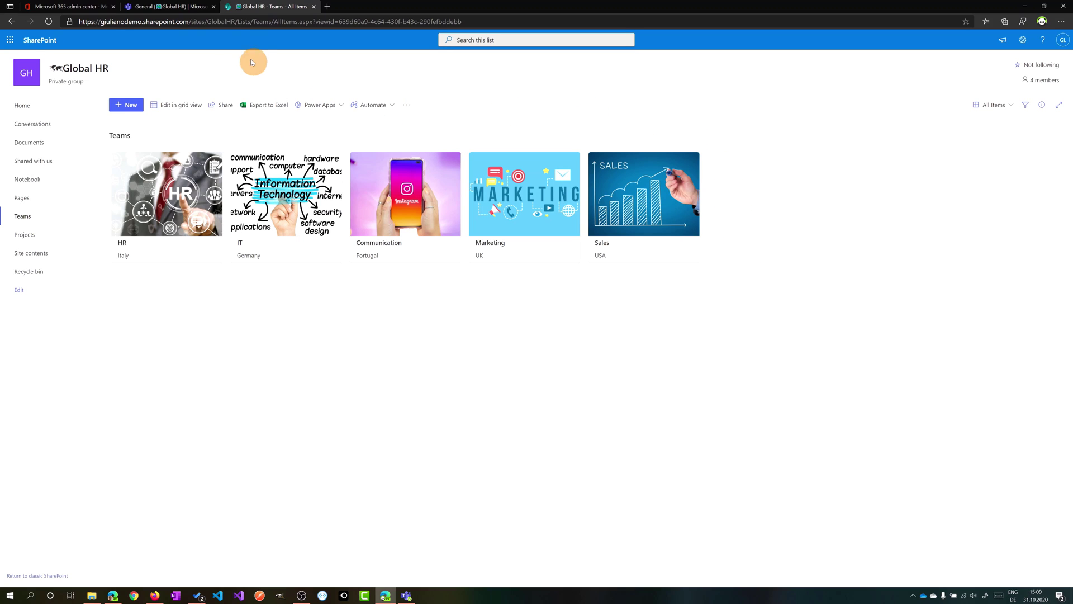
# Step: Back in Teams, display the Projects Dashboard's Teams list as Gallery cards with thumbnails
pyautogui.click(191, 8)
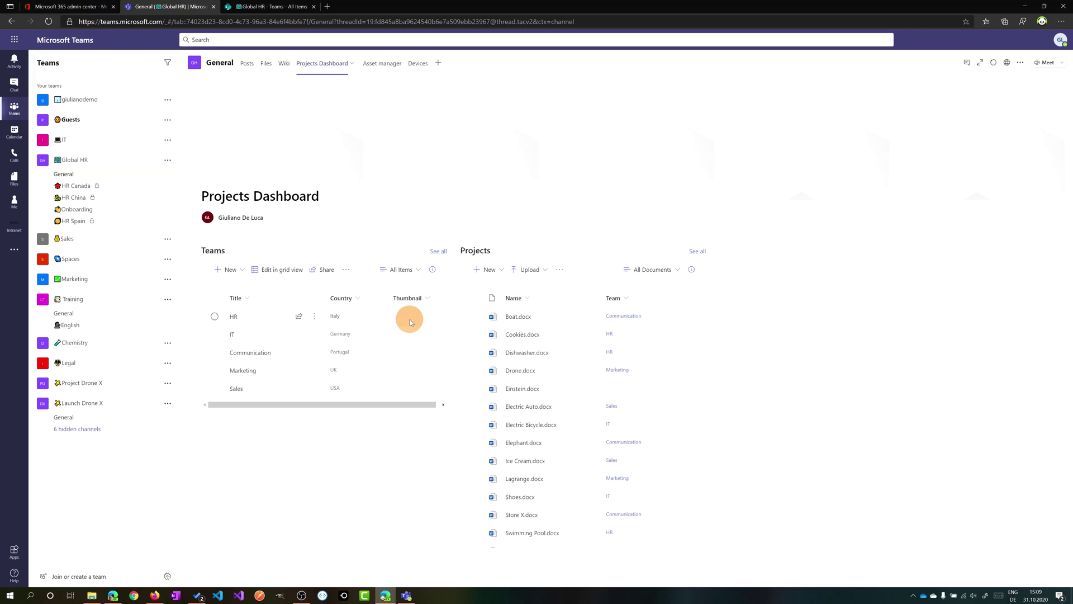
pyautogui.click(412, 273)
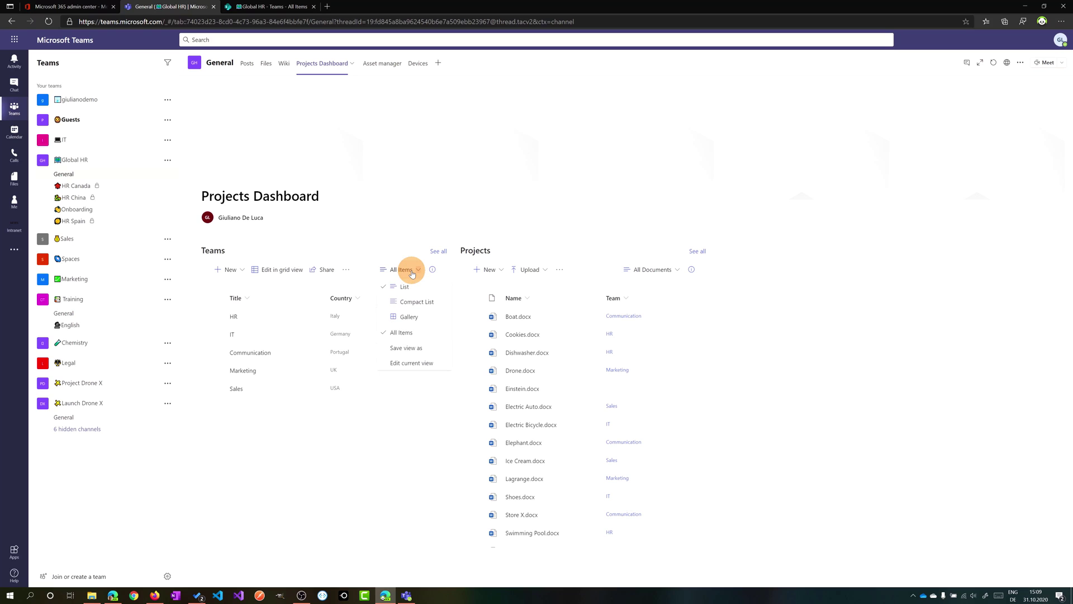
pyautogui.click(396, 322)
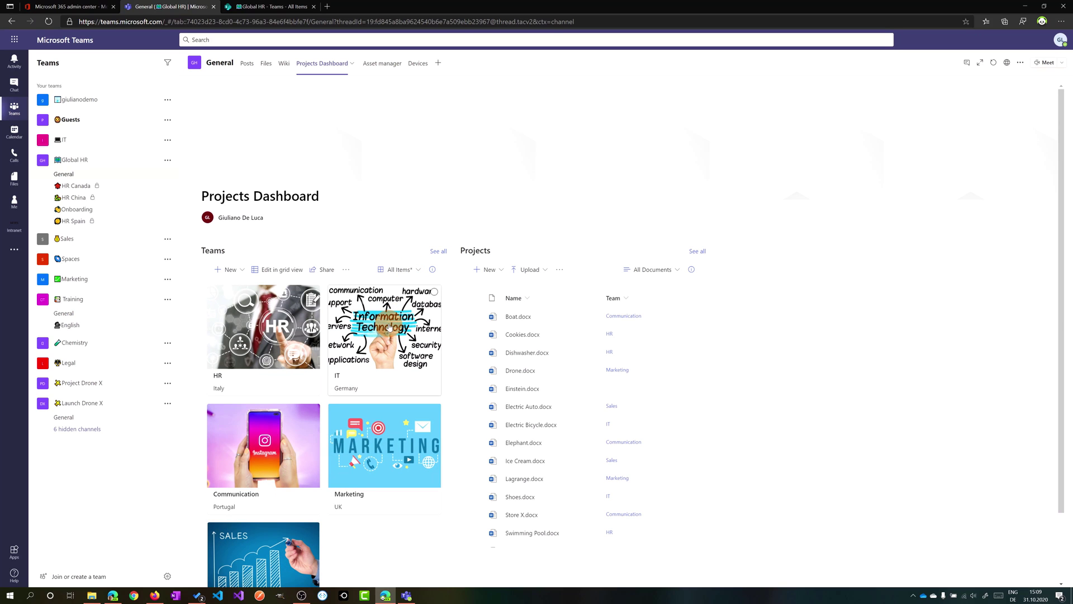
pyautogui.scroll(-1, 391, 327)
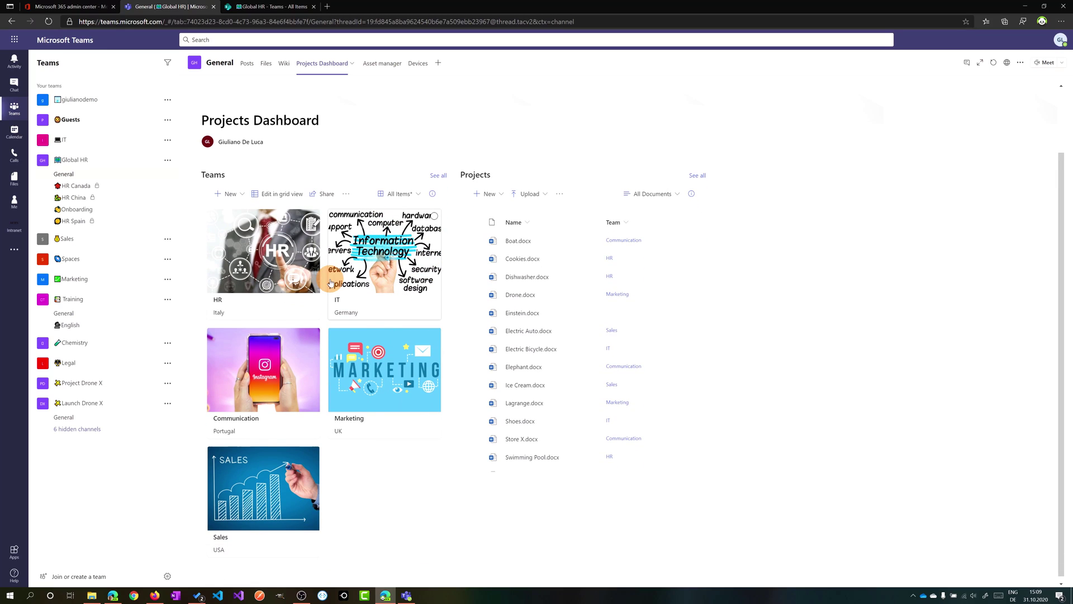
pyautogui.click(414, 194)
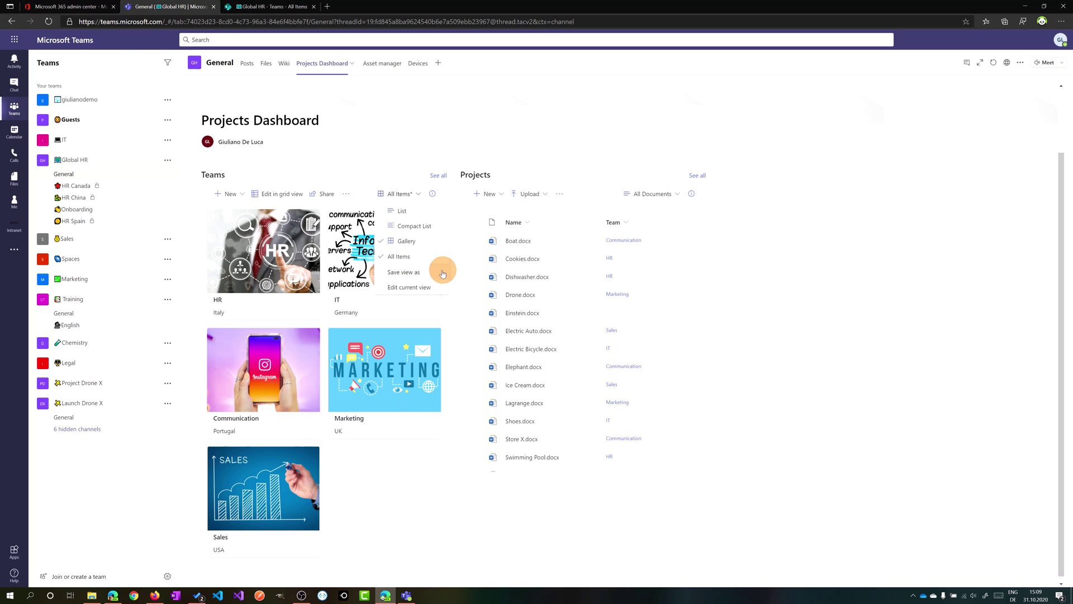
# Step: Save the Teams list's picture gallery layout under the name All Items
pyautogui.click(414, 273)
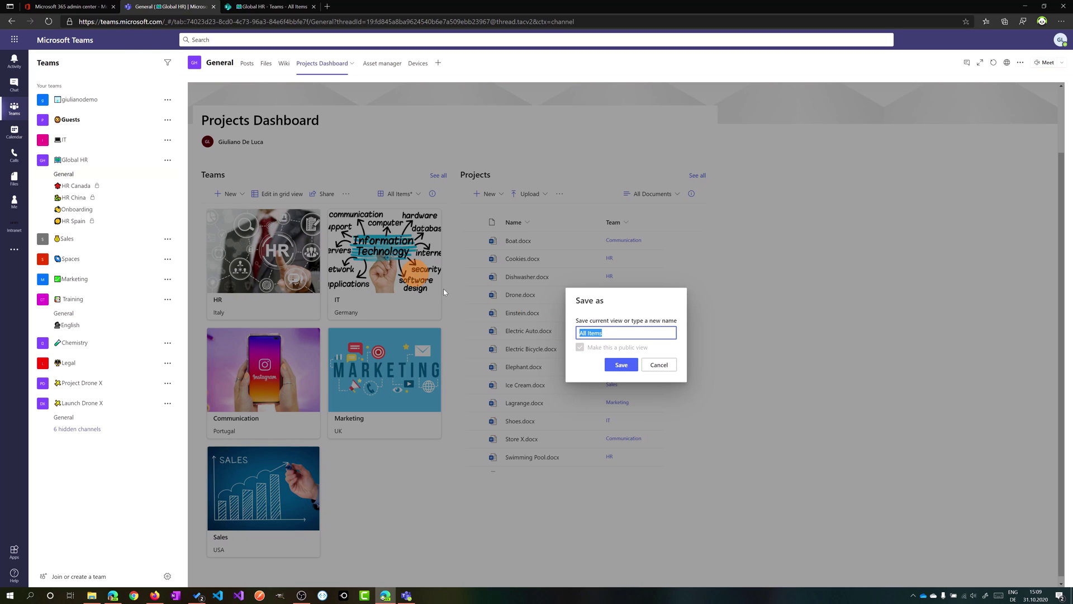
pyautogui.click(611, 334)
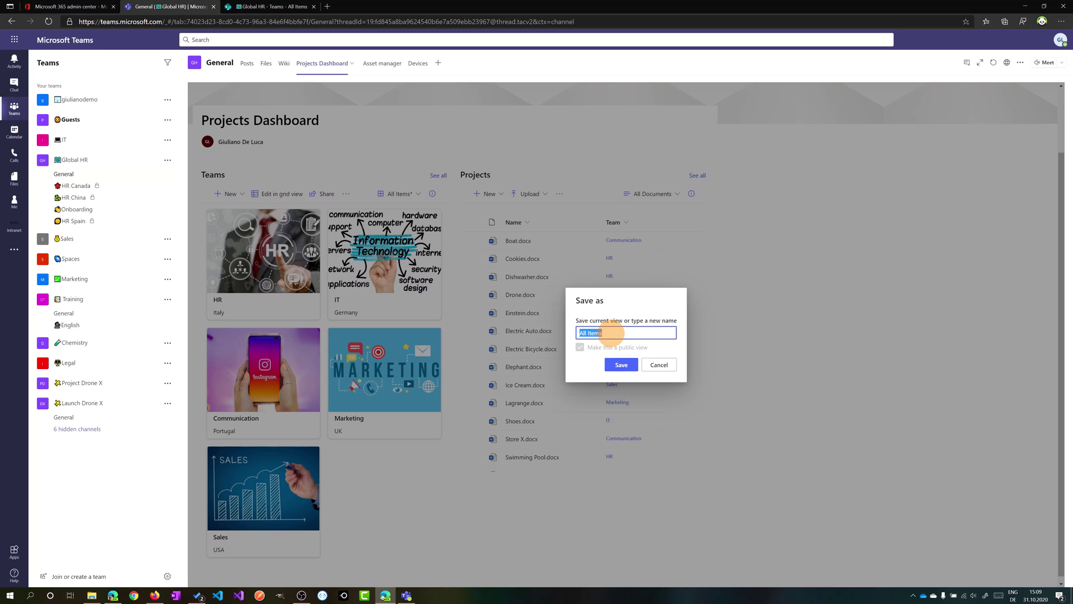
pyautogui.click(618, 365)
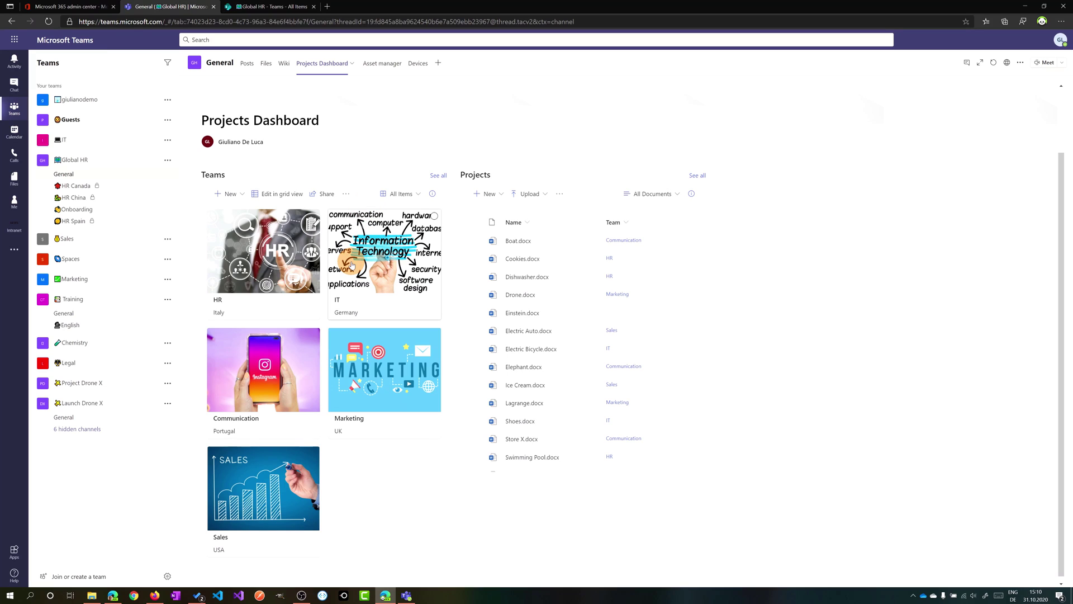
pyautogui.click(313, 217)
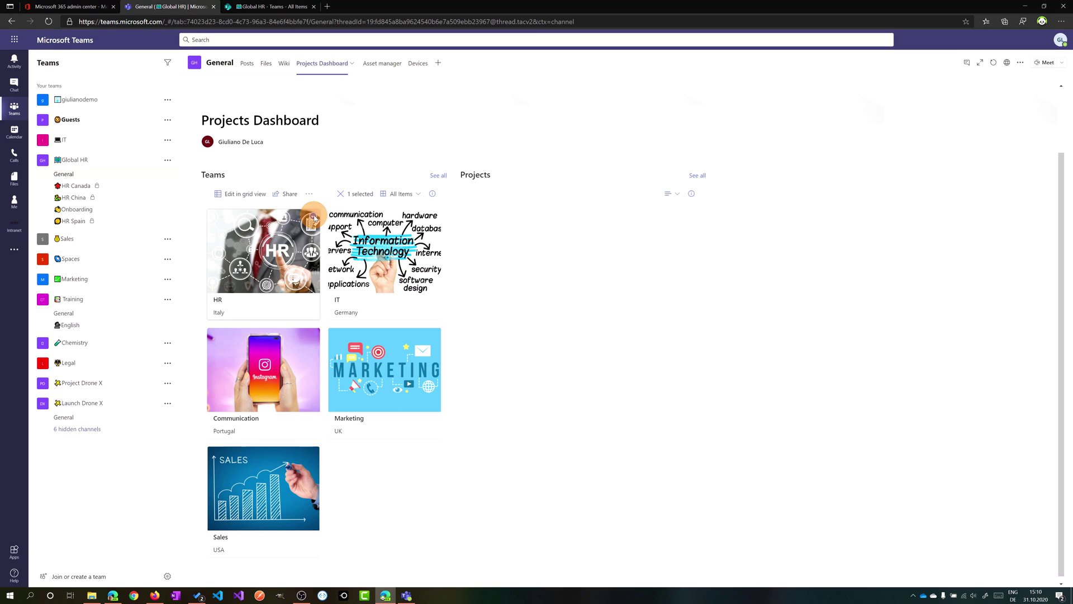
pyautogui.click(435, 217)
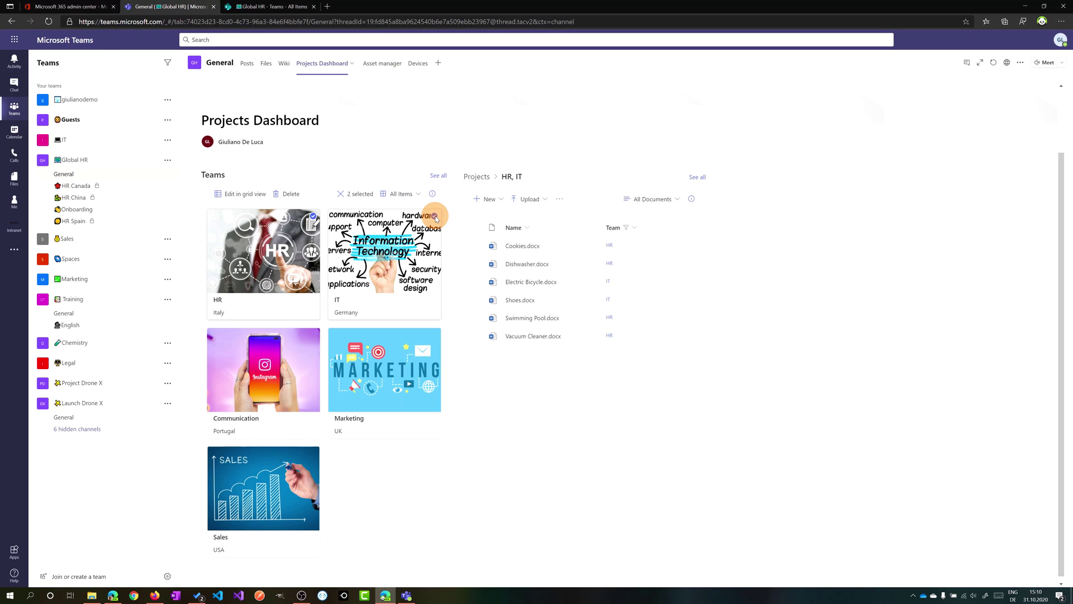
pyautogui.click(436, 217)
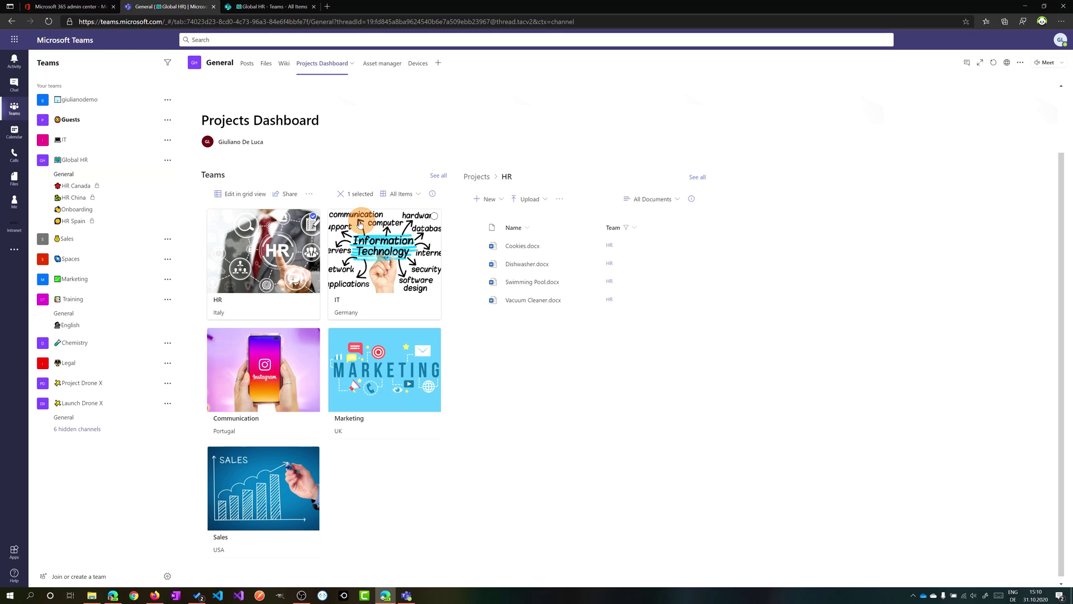
pyautogui.click(313, 216)
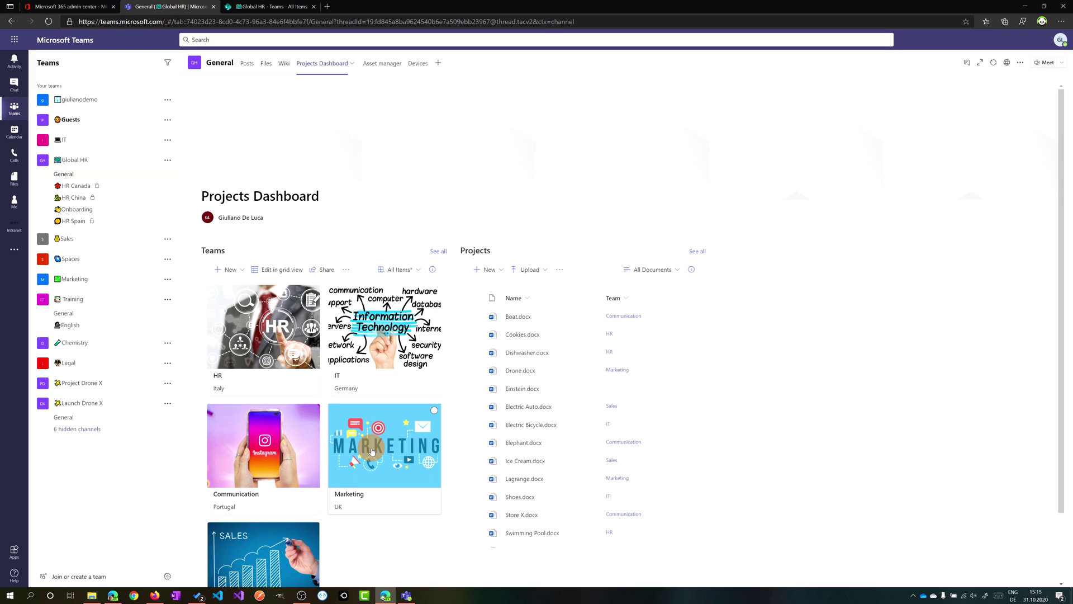
# Step: Open the Marketing card's details and post the comment 'Please check if delete this one'
pyautogui.click(372, 451)
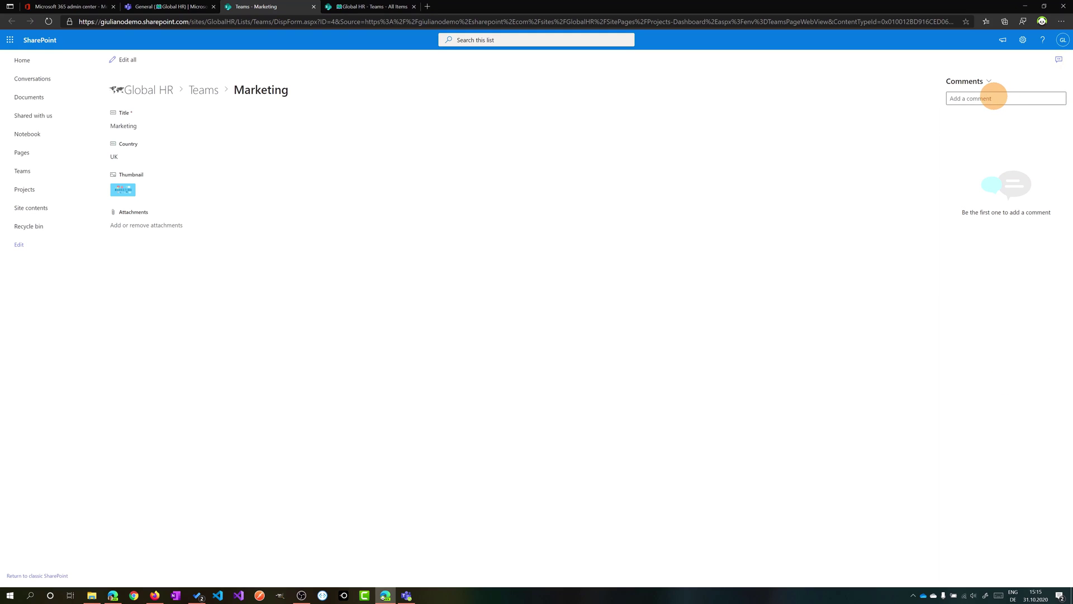
pyautogui.click(995, 98)
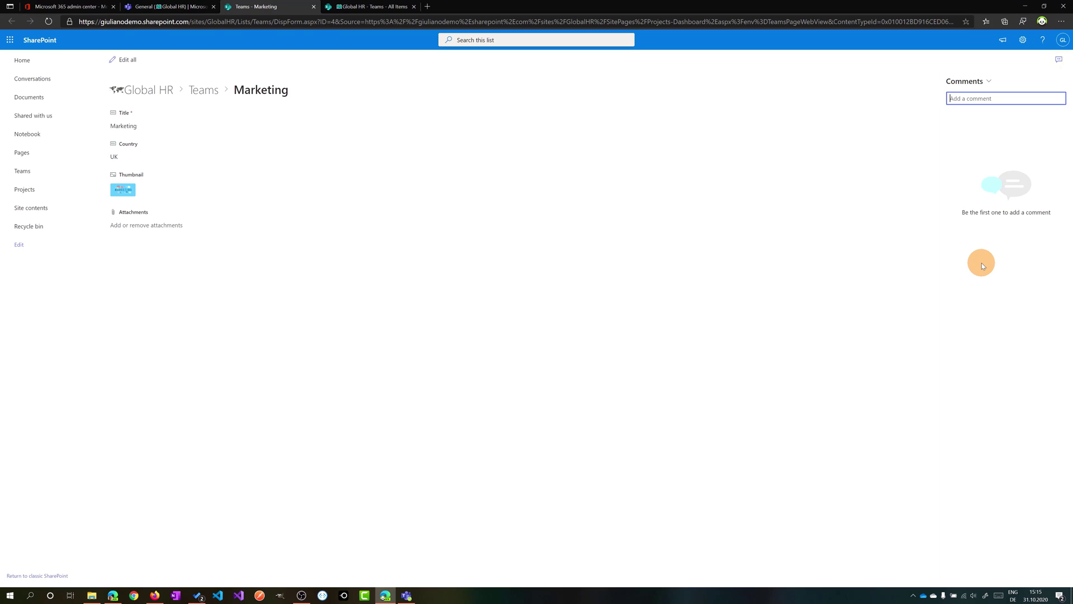
pyautogui.write('Please ch')
pyautogui.write('eck if delete th')
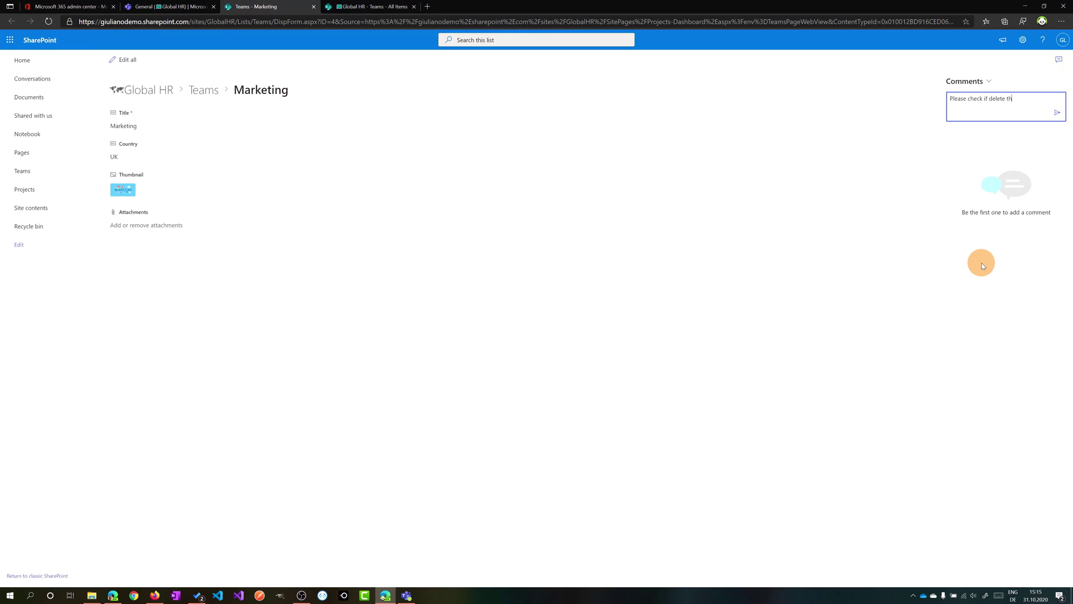
pyautogui.write('is one')
pyautogui.click(1058, 113)
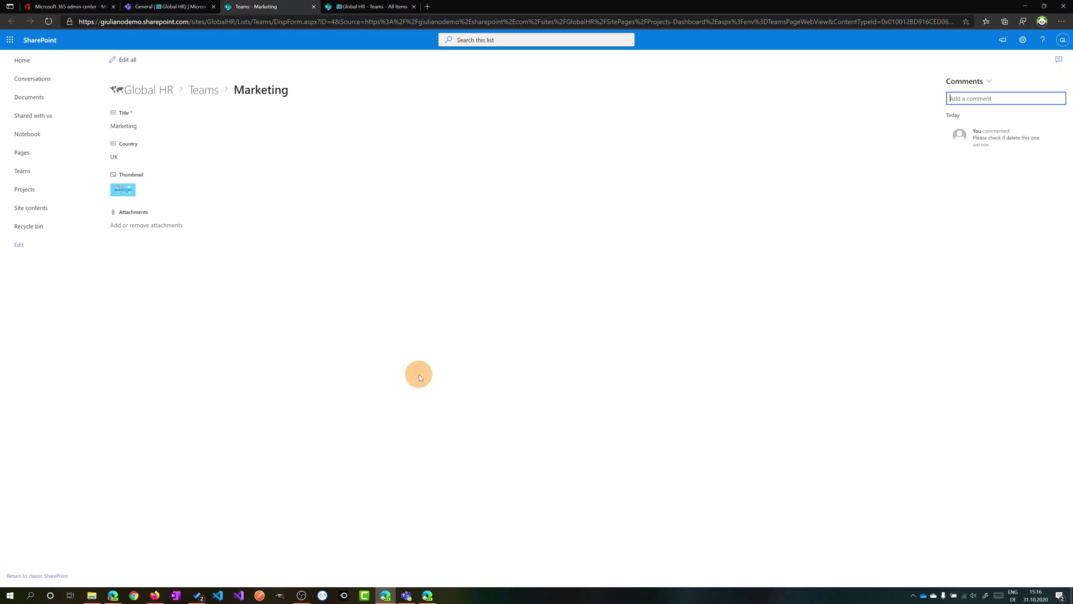
# Step: Switch to the second user's Teams window and reload its Projects Dashboard tab
pyautogui.click(428, 596)
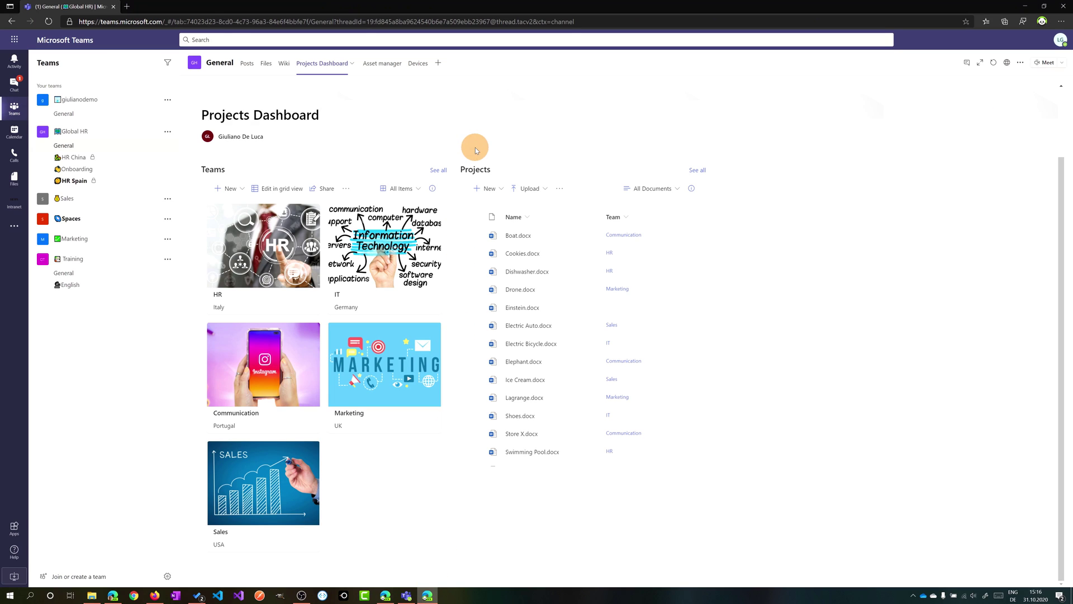
pyautogui.click(1065, 42)
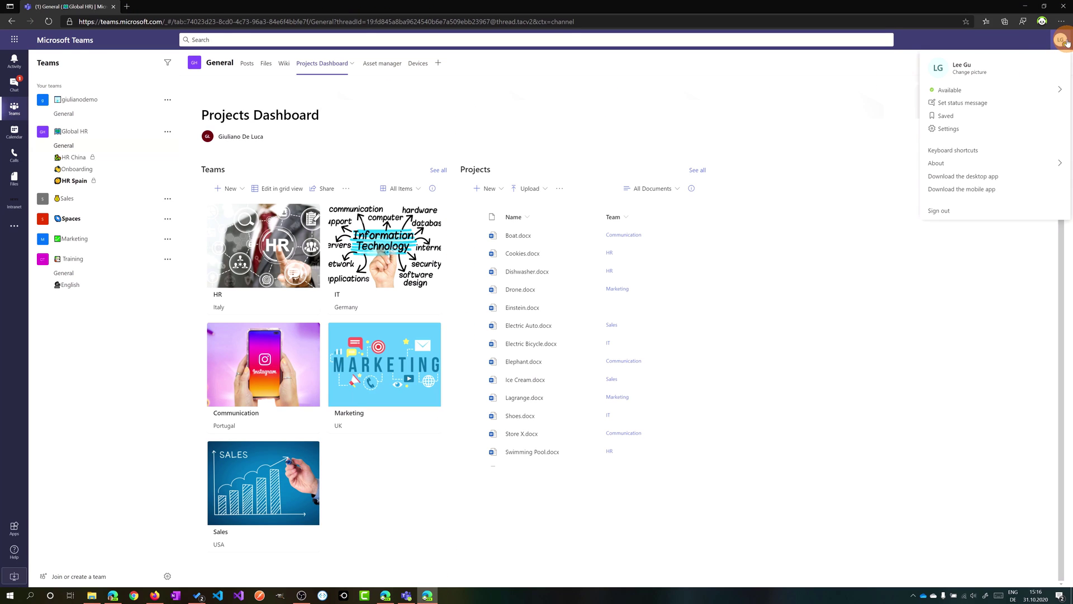
pyautogui.click(850, 56)
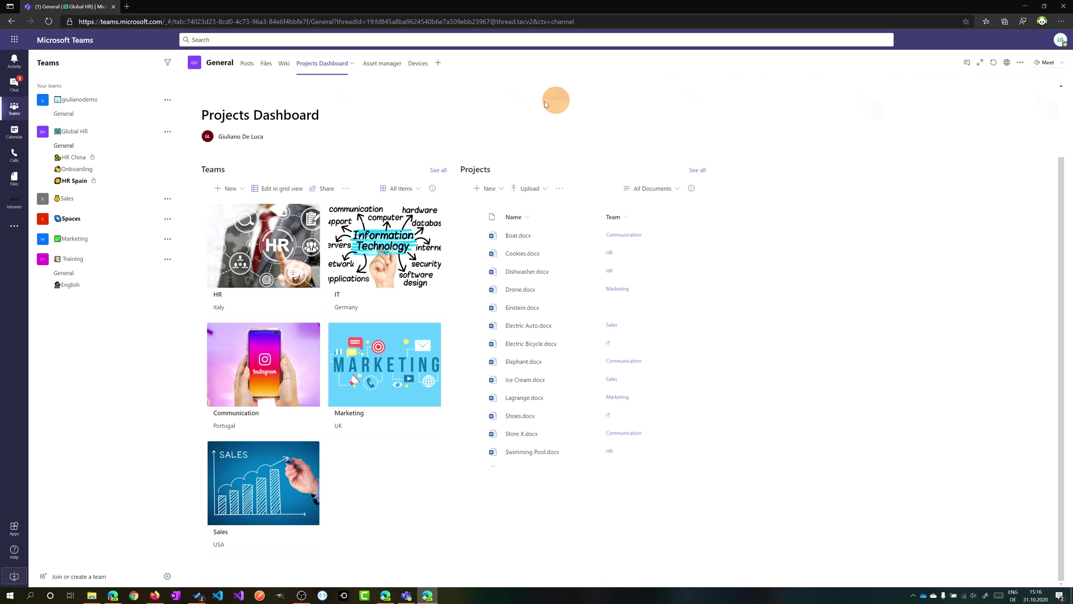
pyautogui.click(993, 62)
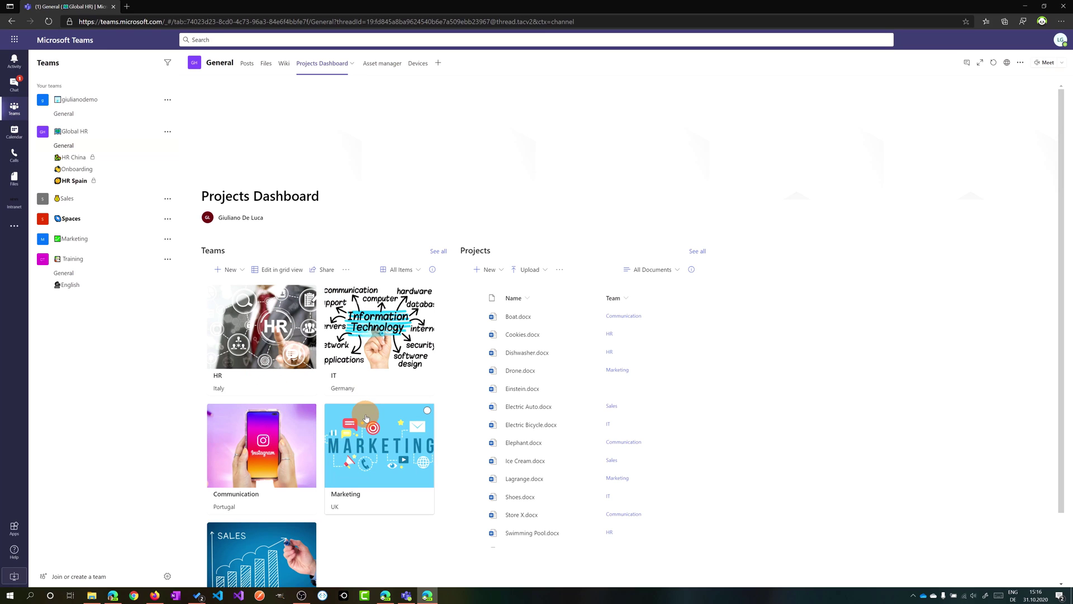
# Step: Open the Marketing card from the gallery to view its 'Please check if delete this one' comment
pyautogui.click(364, 462)
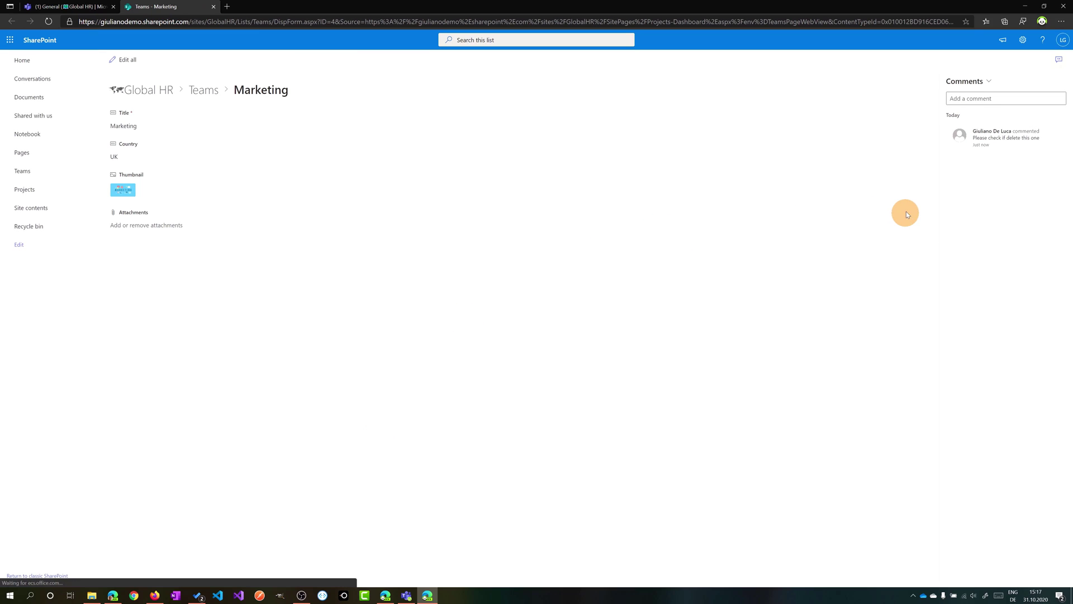
pyautogui.moveTo(1033, 153)
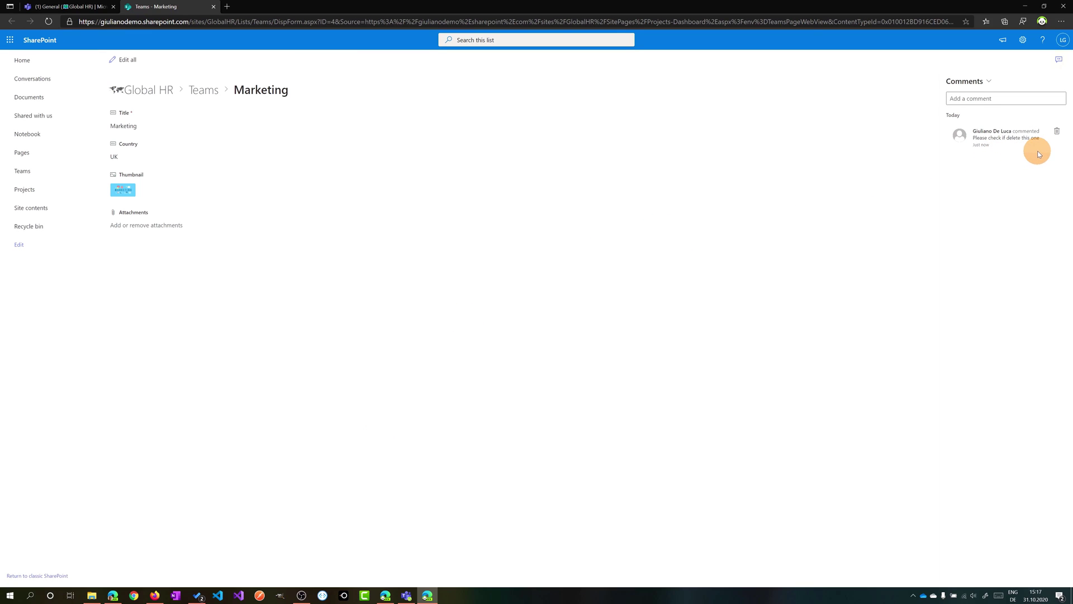